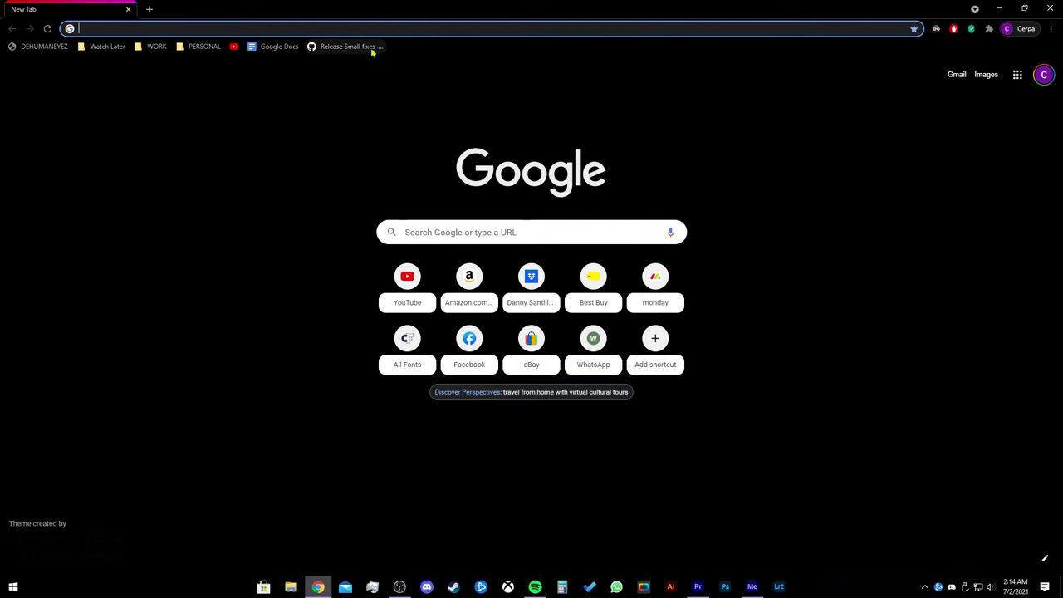
- Download input-overlay.v4.8b.win32.64.zip from the Small fixes release assets and open it
click(372, 50)
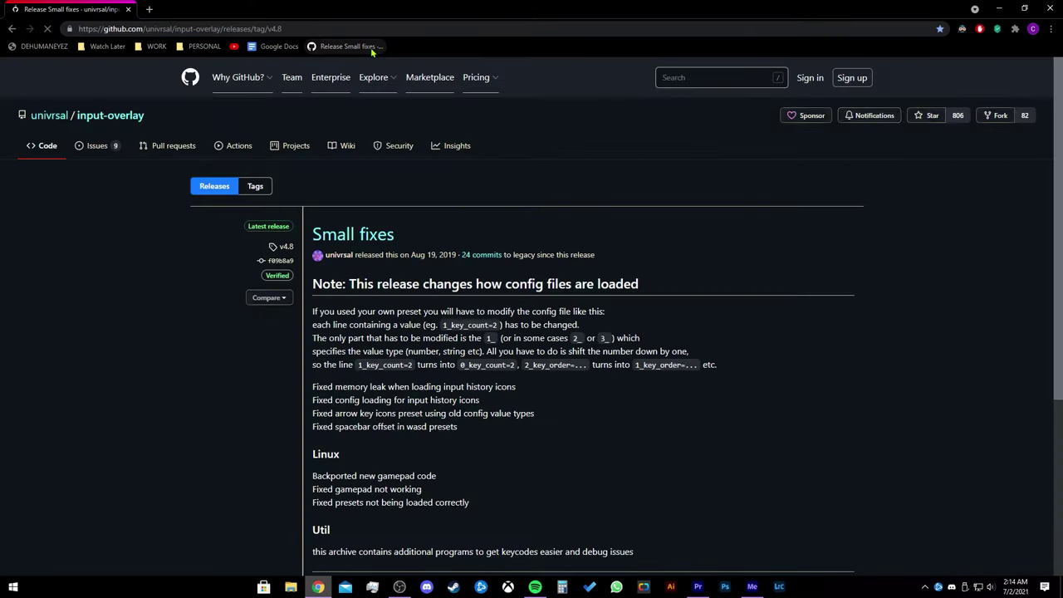
mouse_move(374, 77)
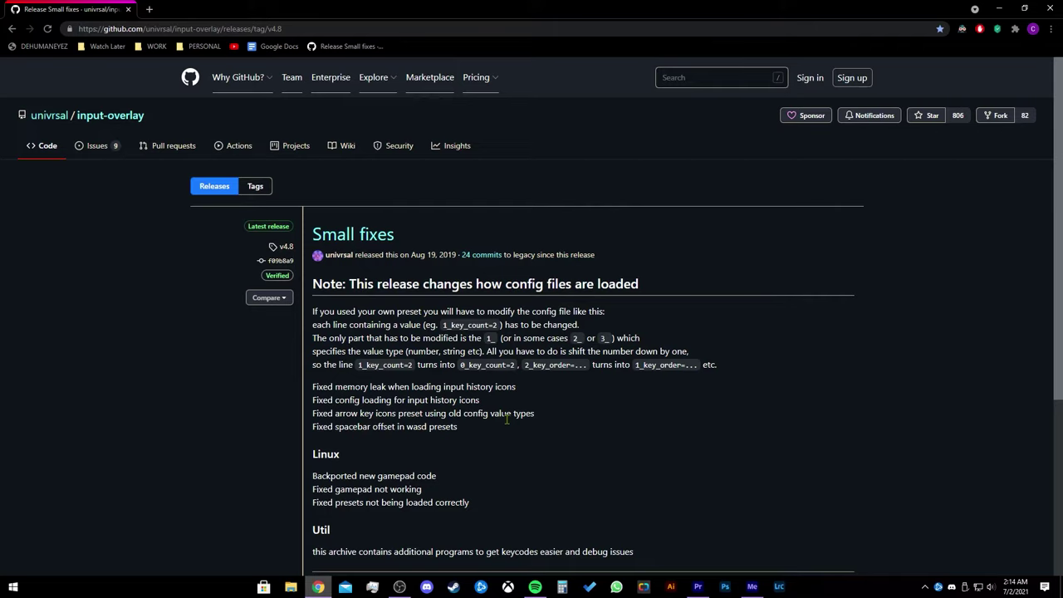
scroll(507, 419, down, 4)
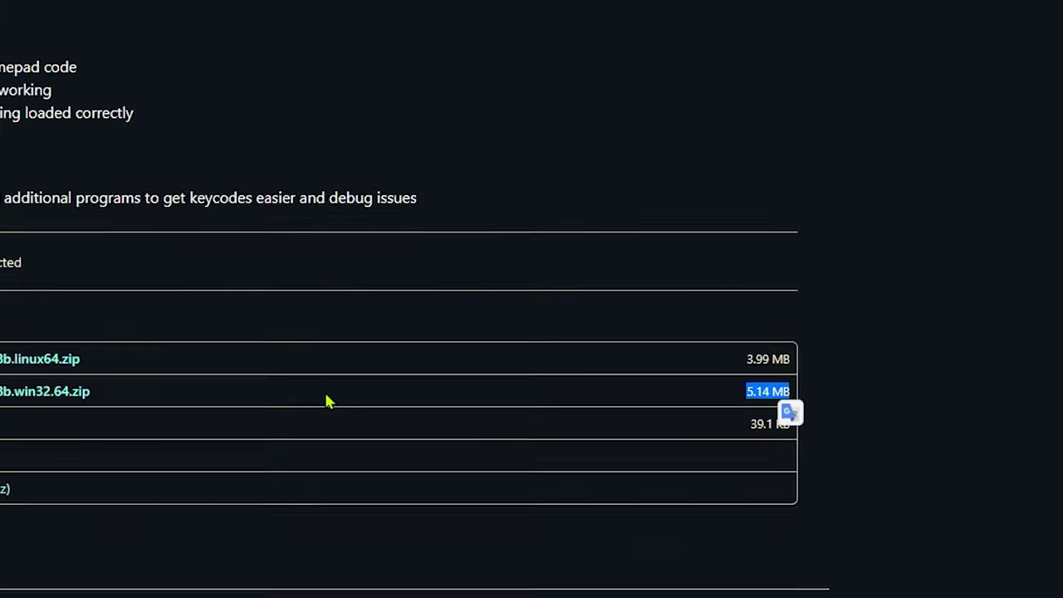
click(432, 399)
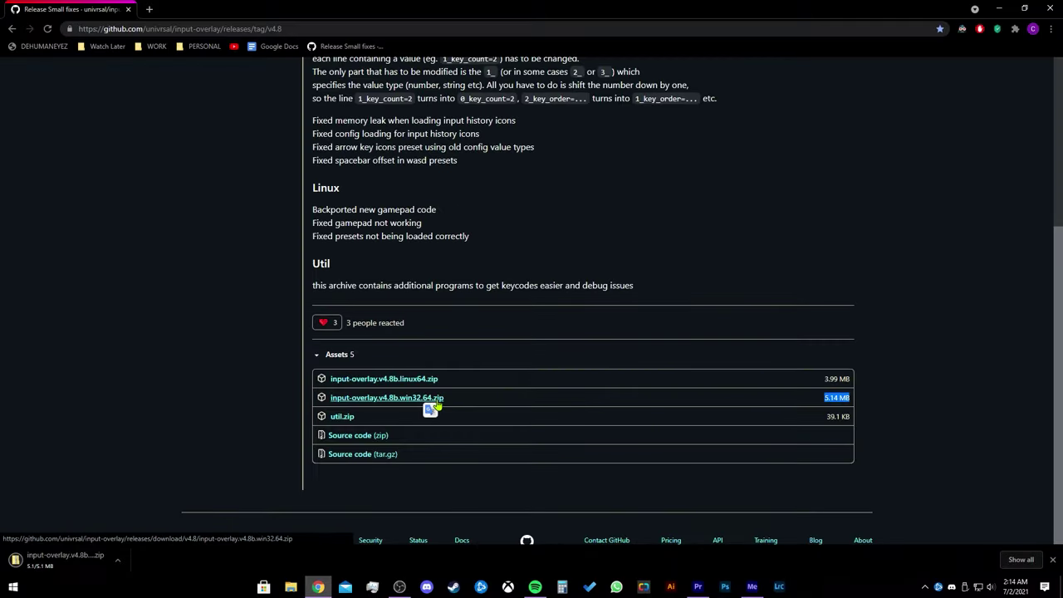
click(67, 560)
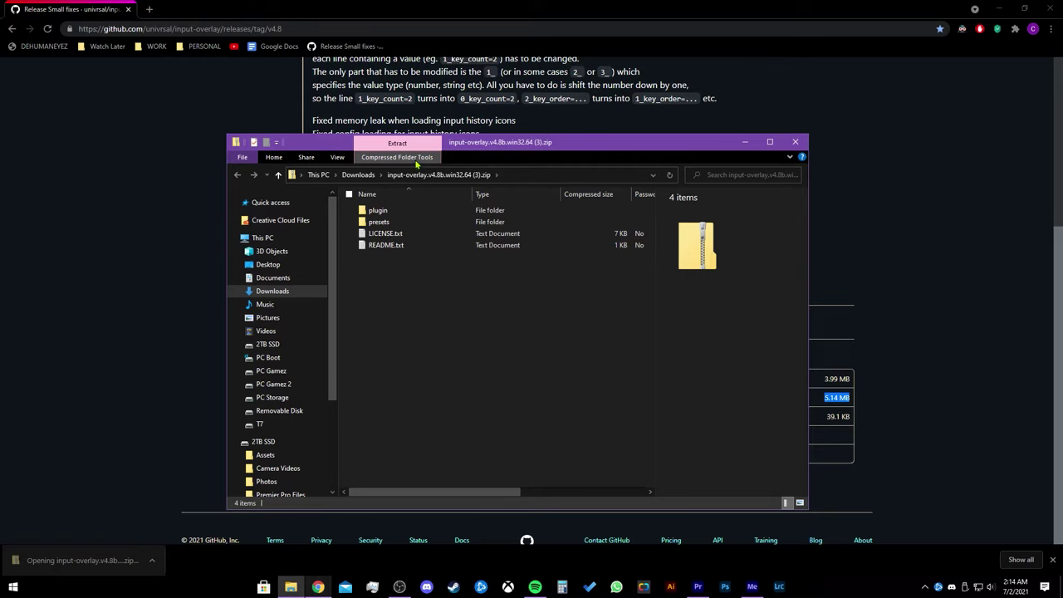
- Extract all of the zip's files into the Desktop\Desktop folder
click(414, 159)
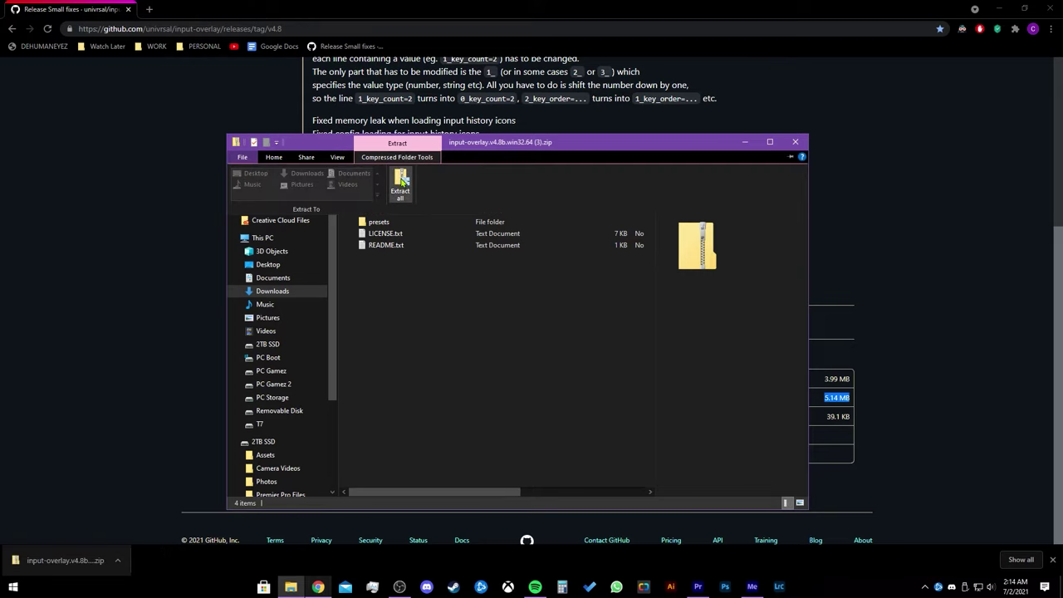
click(399, 187)
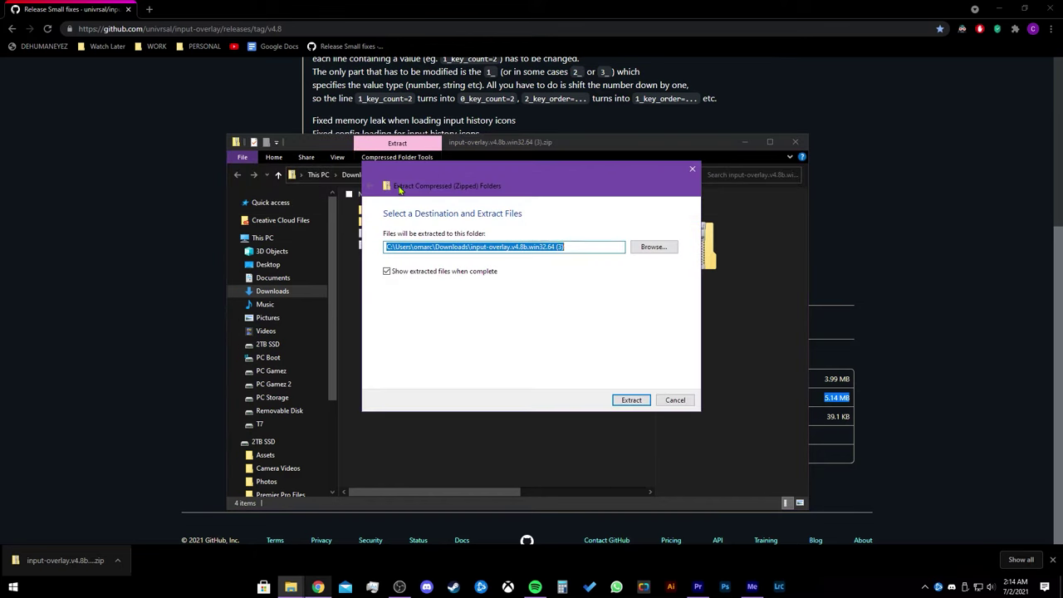
click(648, 250)
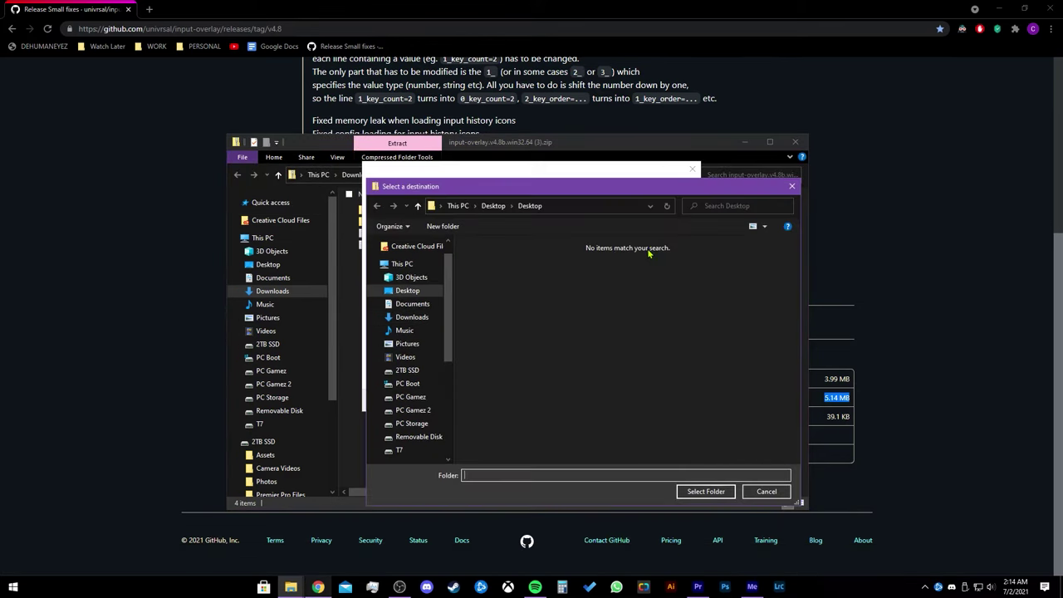
click(407, 290)
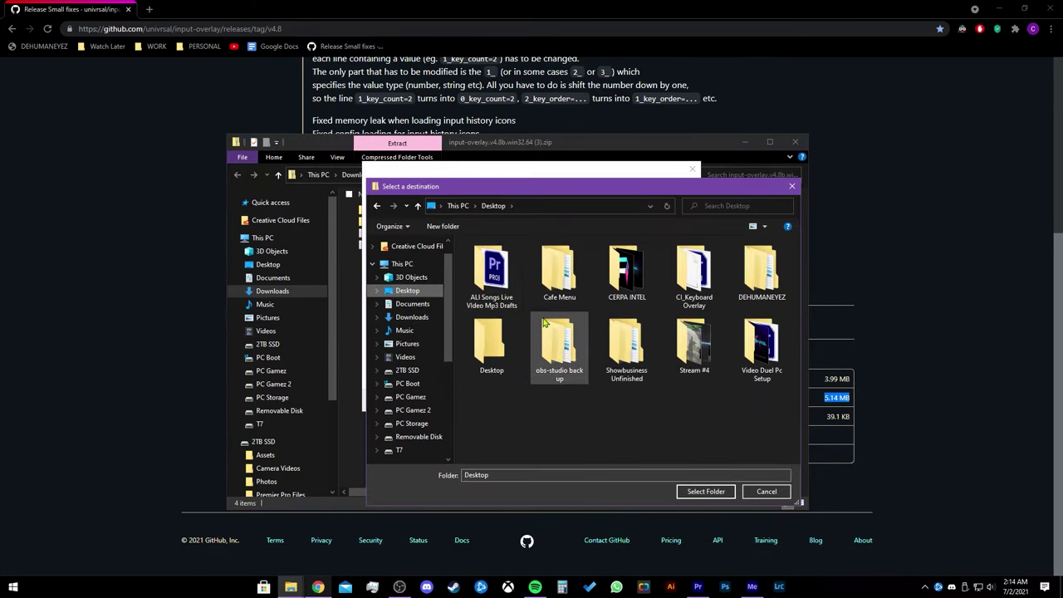
double_click(500, 346)
click(708, 493)
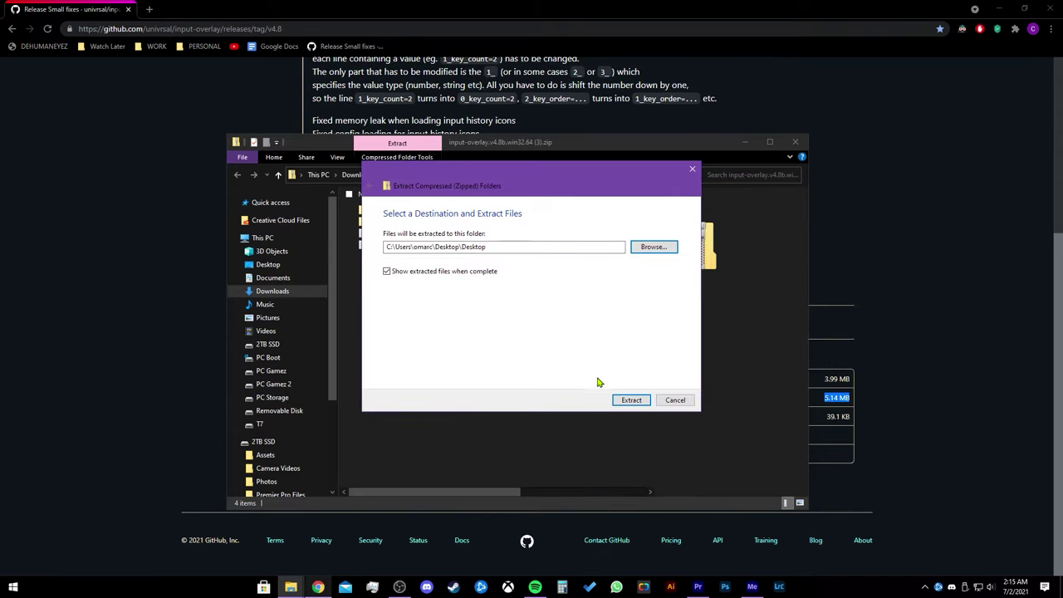
click(622, 400)
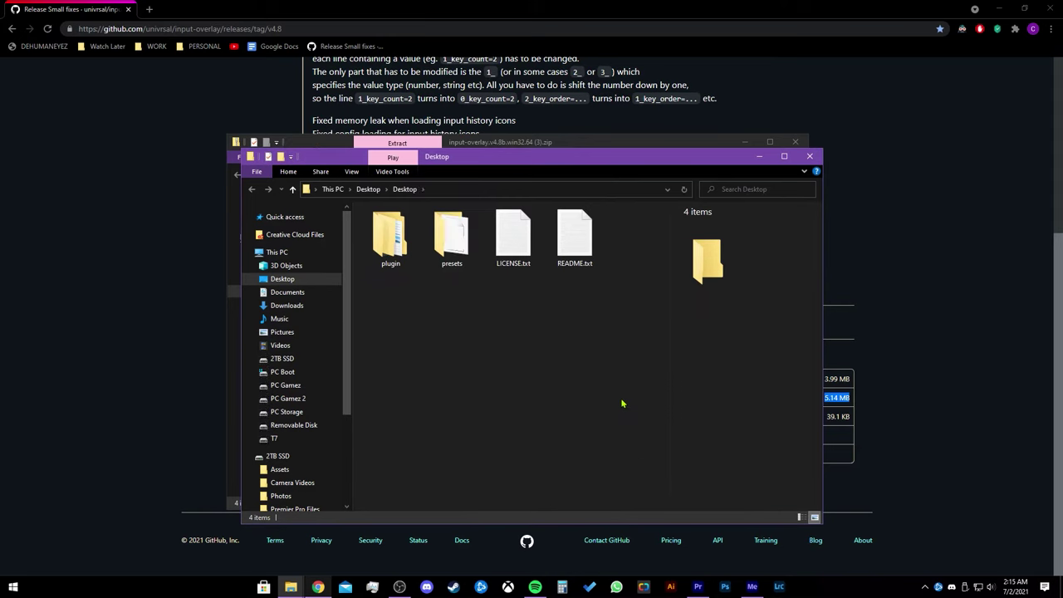
- Move the extracted-files window to the left and close the zip contents window
drag(524, 158, 292, 156)
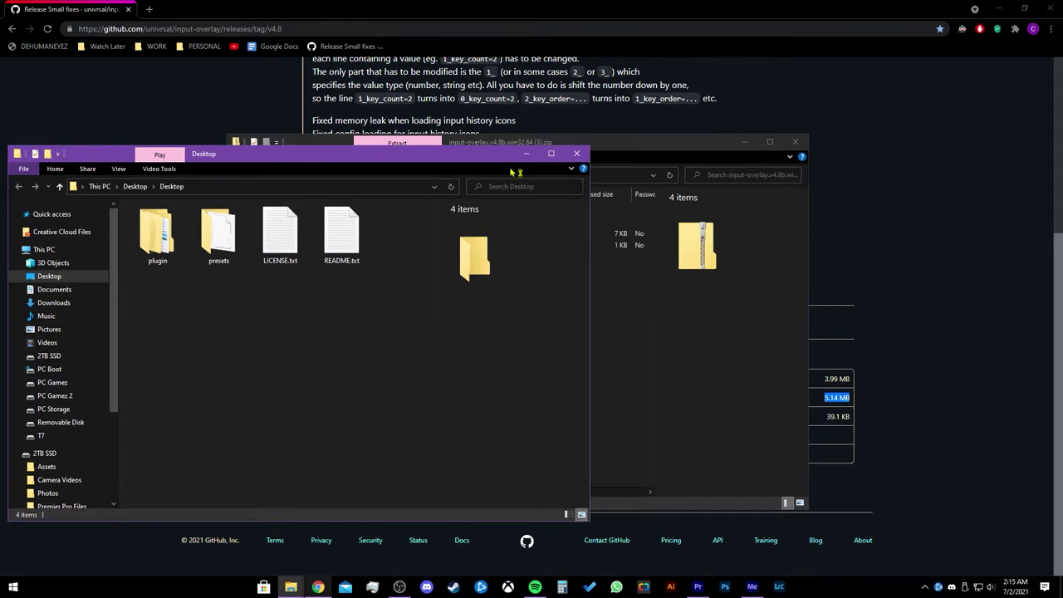
click(797, 143)
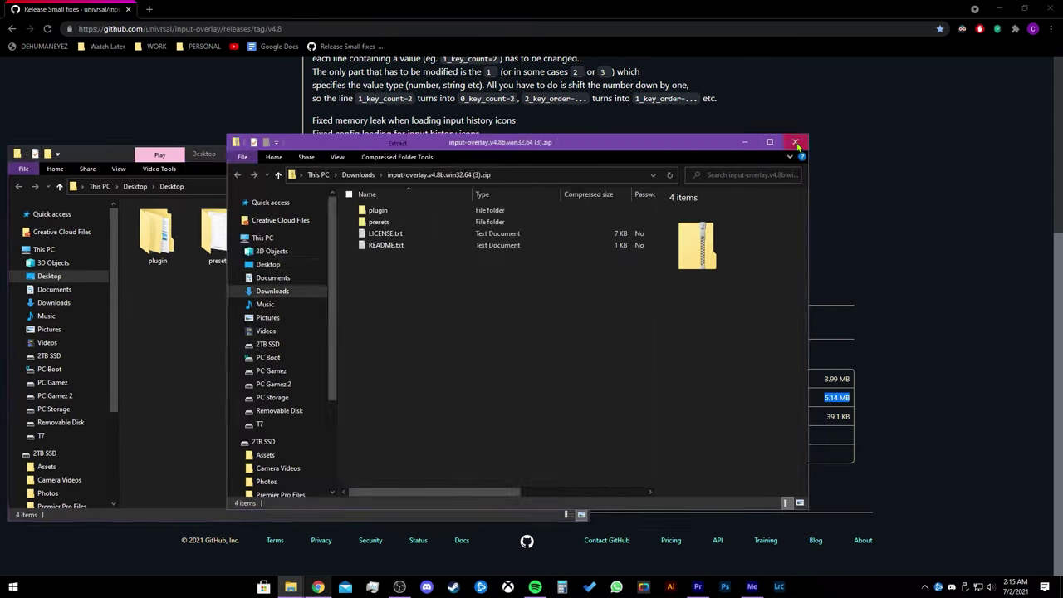
click(798, 143)
drag(445, 170, 445, 140)
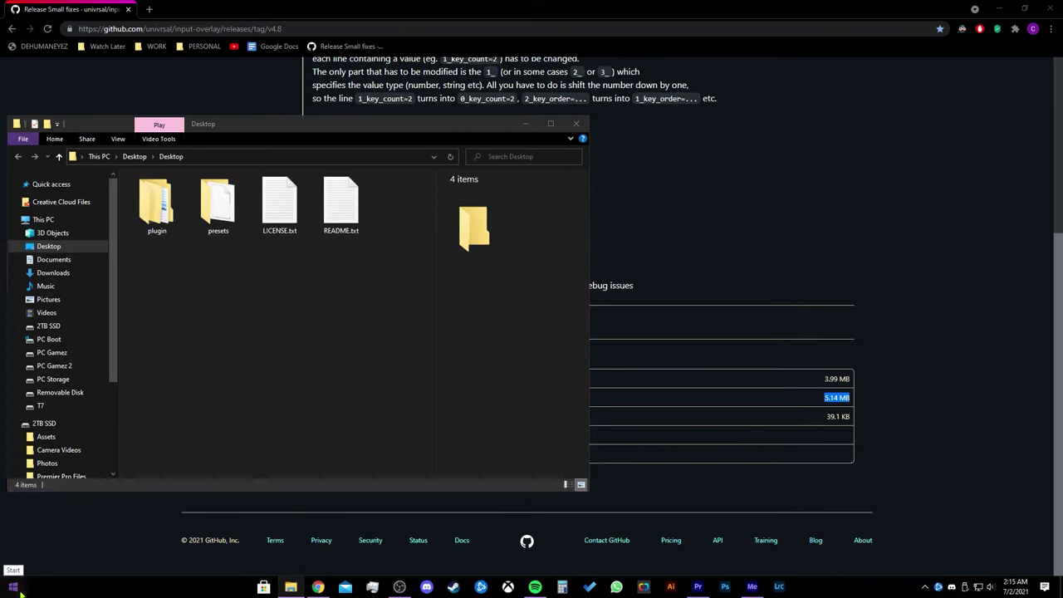
- Open PC Boot > Program Files > obs-studio via This PC, beside the extracted files
click(13, 587)
text(this)
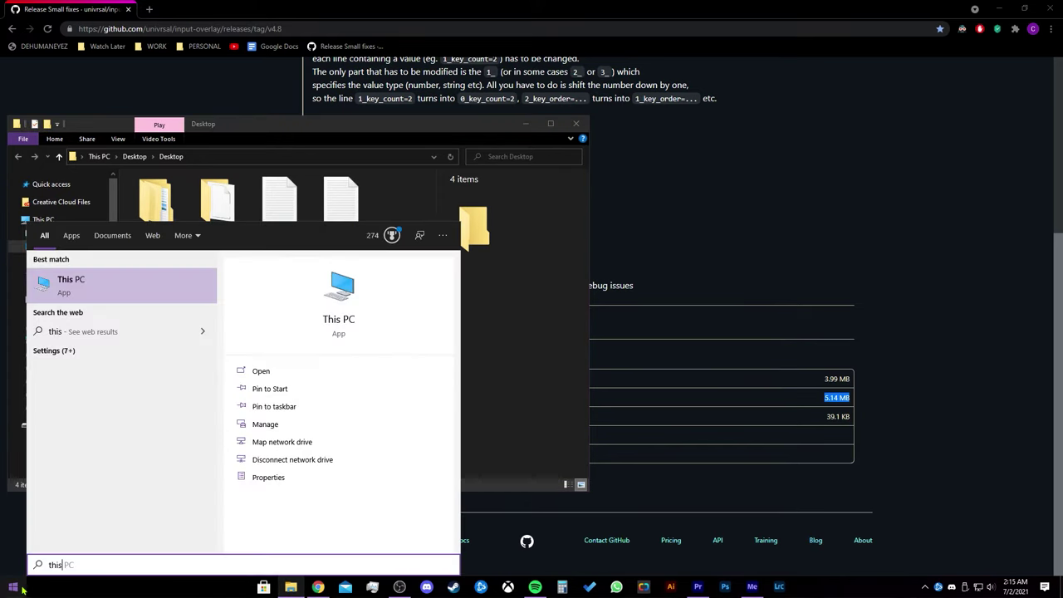
key(Return)
drag(254, 143, 674, 125)
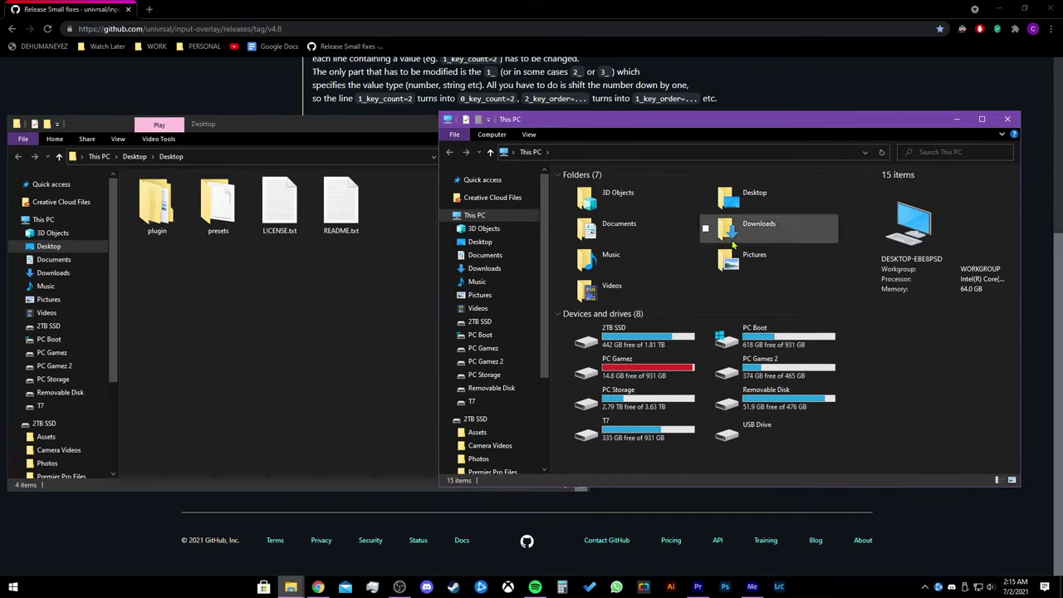
double_click(773, 338)
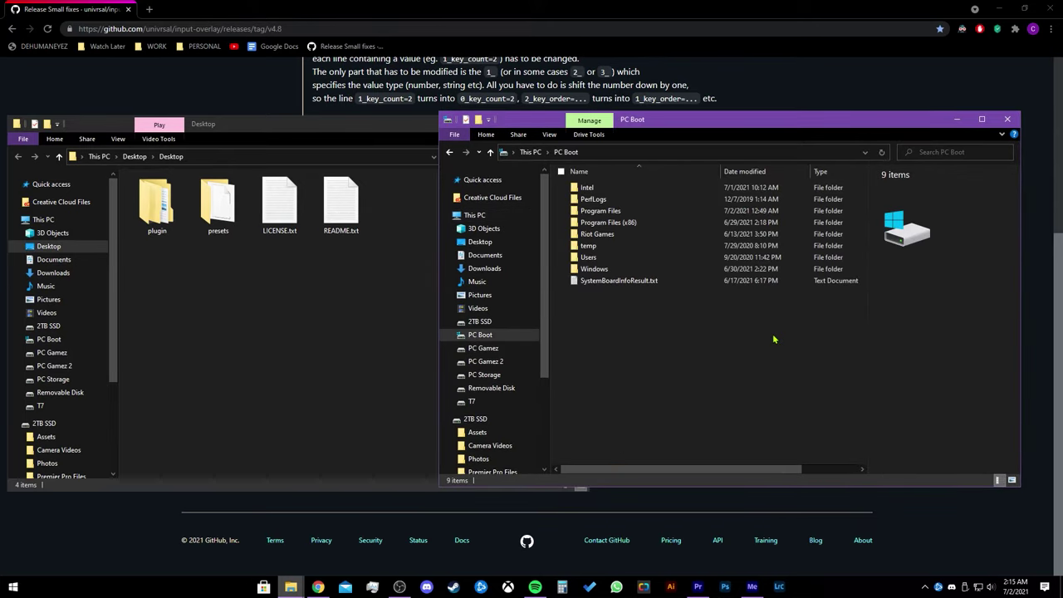
double_click(603, 213)
scroll(610, 270, down, 4)
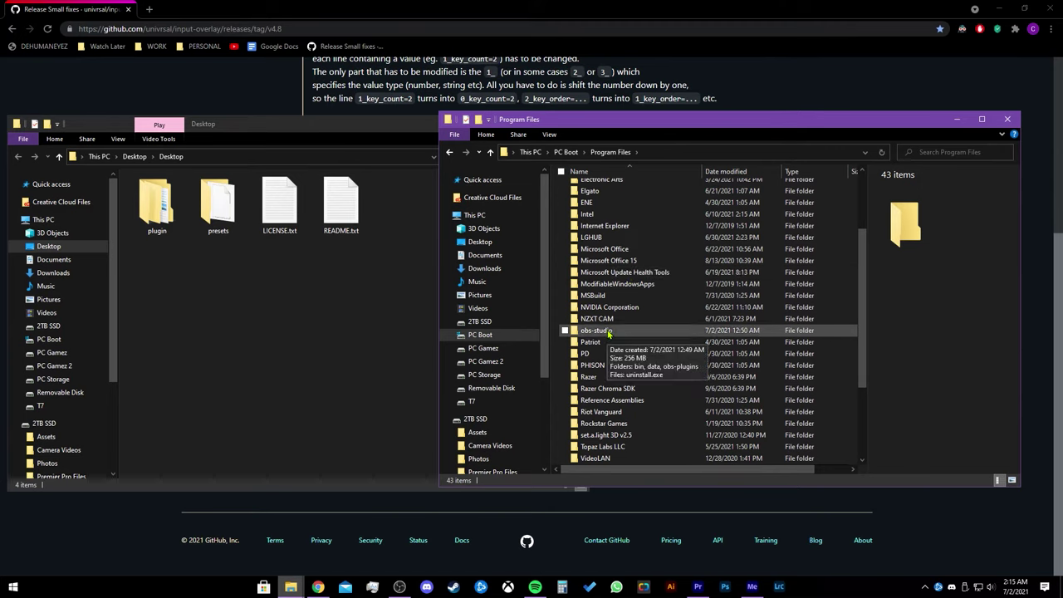
double_click(598, 330)
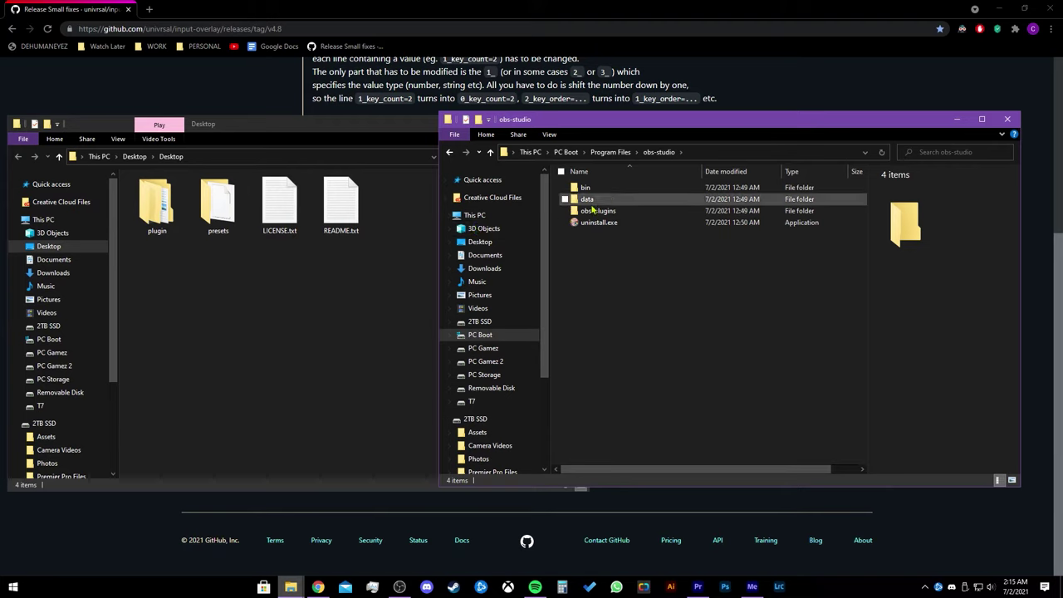
click(177, 218)
- Move the plugin's data and obs-plugins folders into obs-studio, replacing the existing ones
double_click(178, 217)
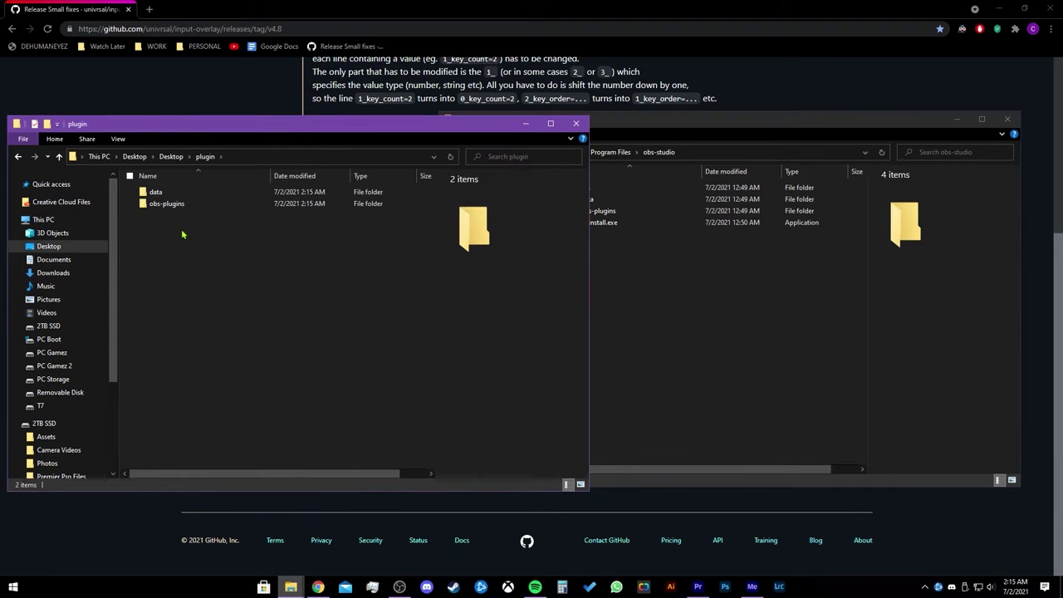
drag(180, 231, 656, 299)
click(496, 297)
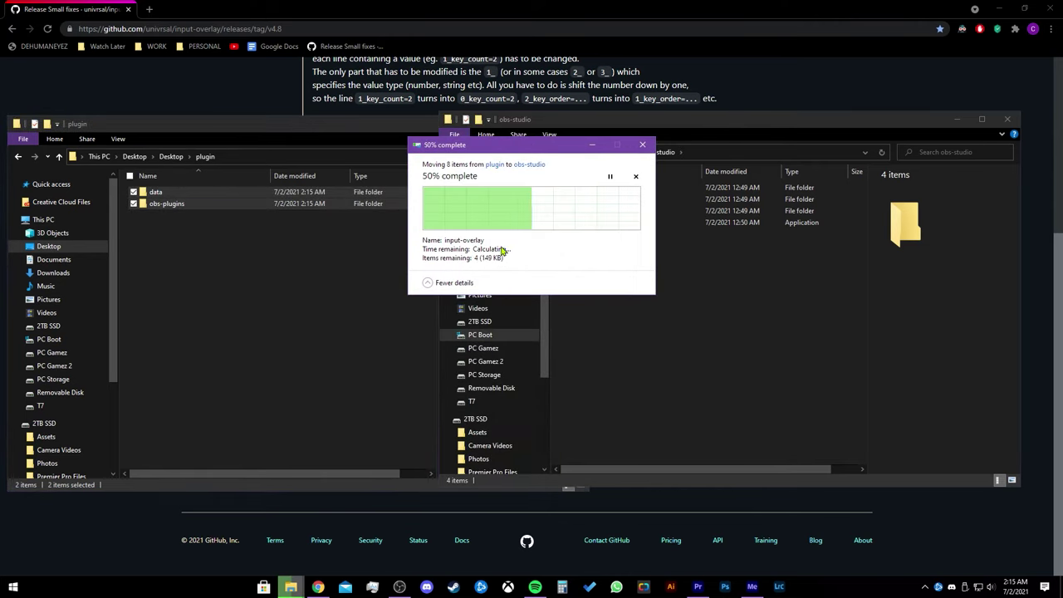
click(170, 158)
- Extract wasd.zip and mouse.zip from presets, each into its own folder there
double_click(206, 219)
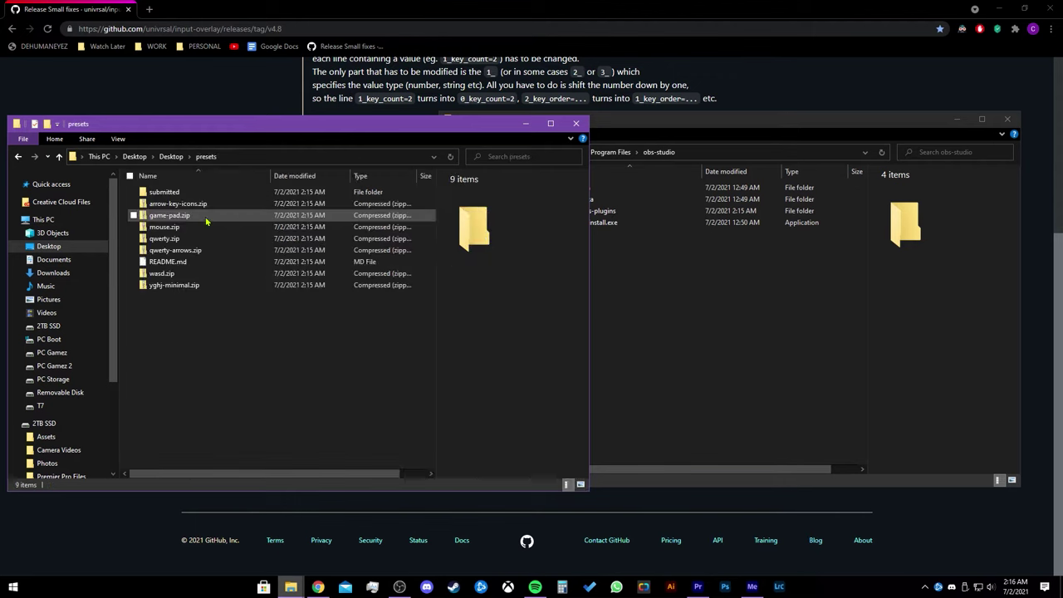
click(199, 274)
right_click(199, 275)
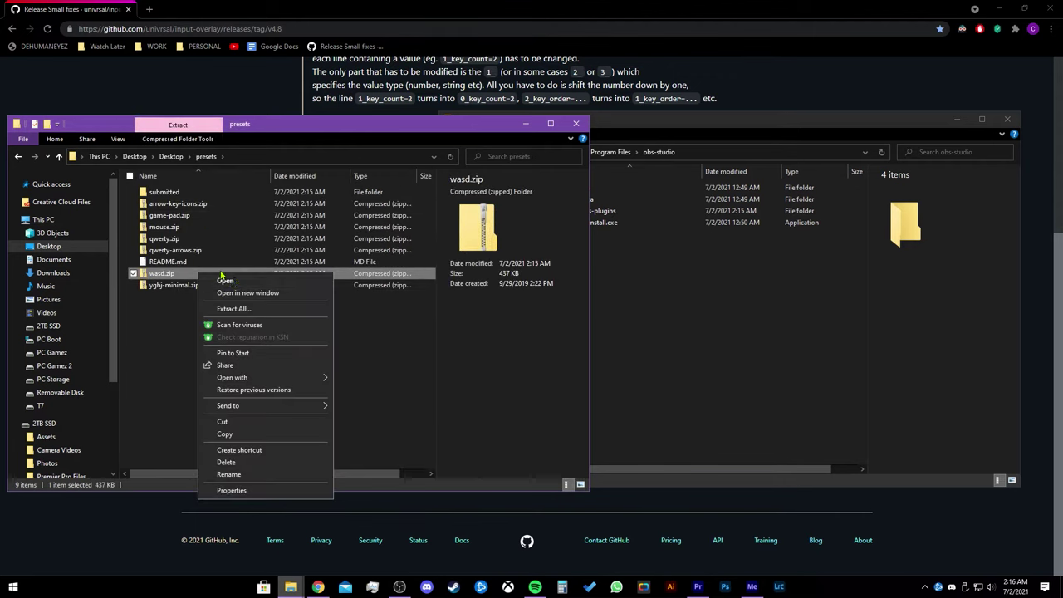
click(245, 309)
click(631, 400)
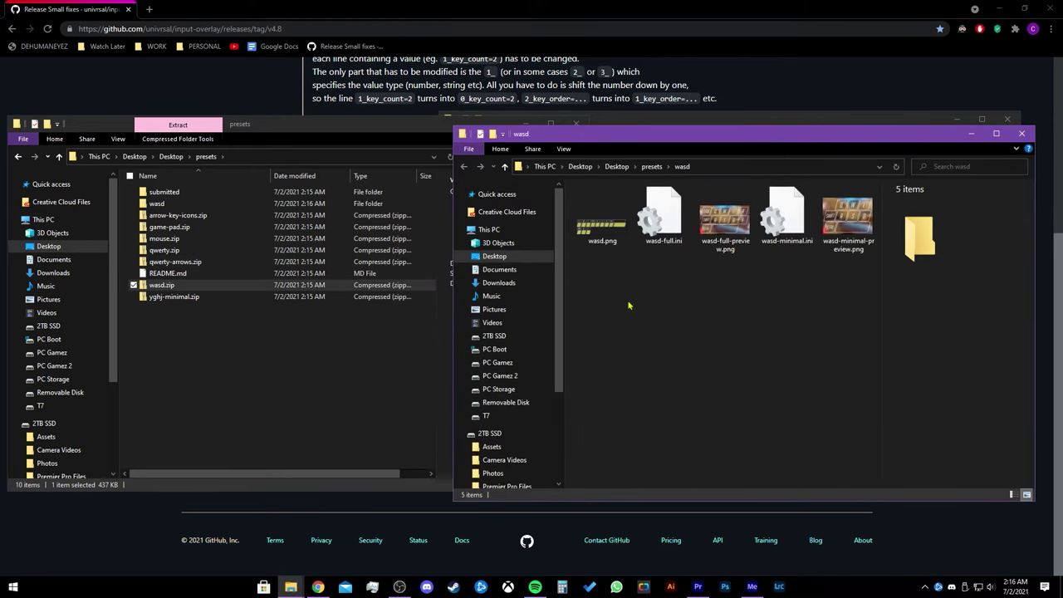
right_click(193, 238)
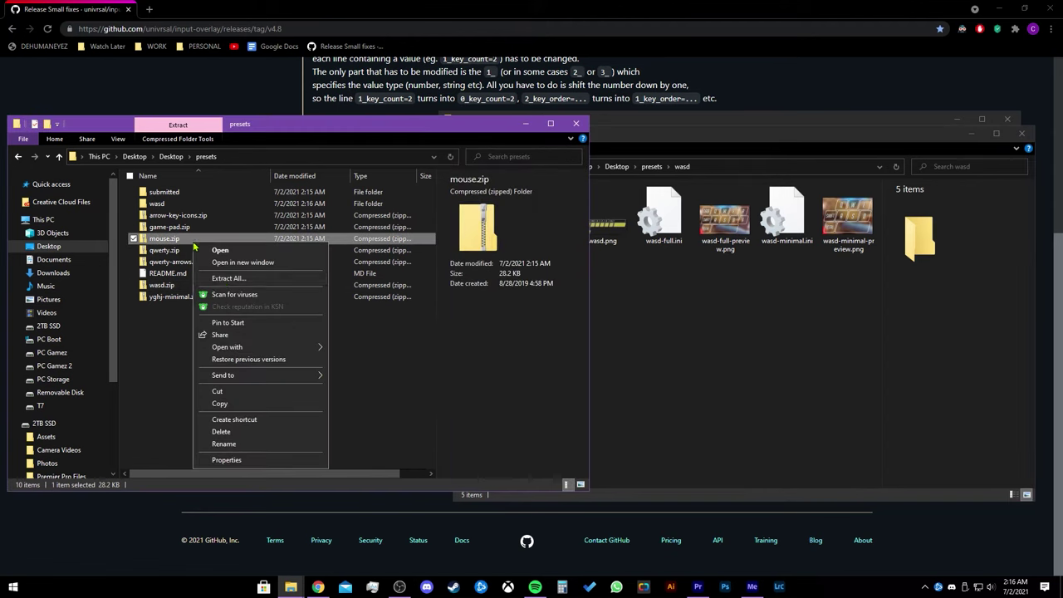
click(223, 278)
click(630, 398)
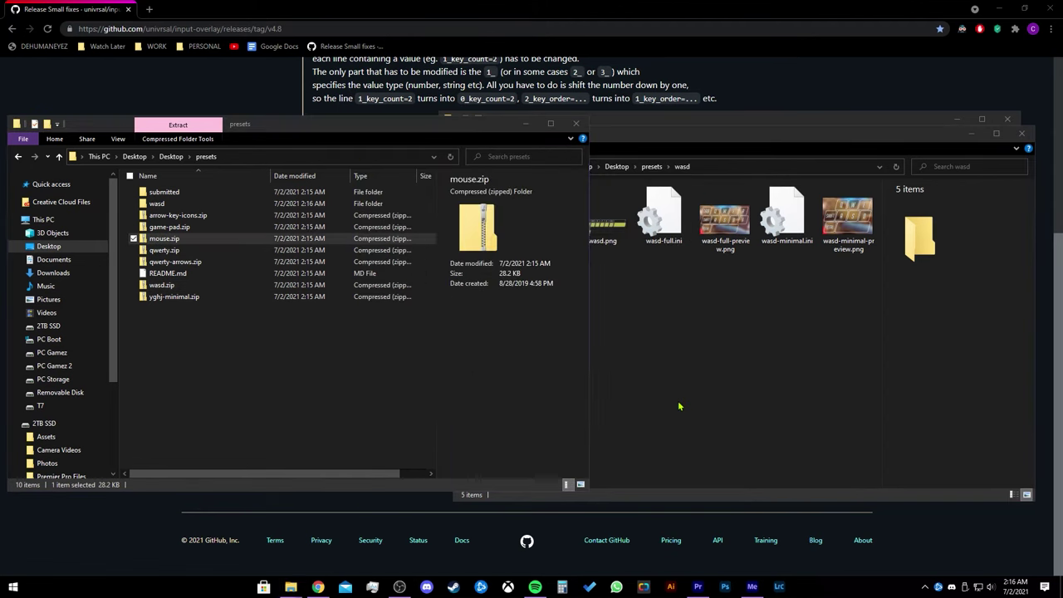
key(ctrl+w)
key(ctrl+w)
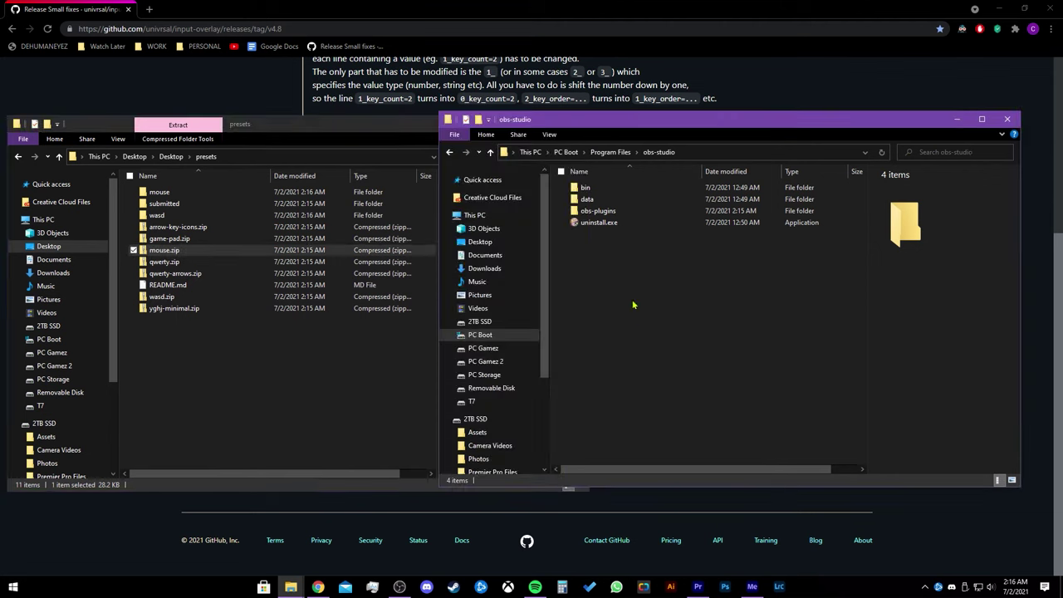
- Create a new folder named 'Keyboard Mouse & Others' inside obs-studio
right_click(633, 285)
mouse_move(678, 401)
click(772, 402)
text(Keybo)
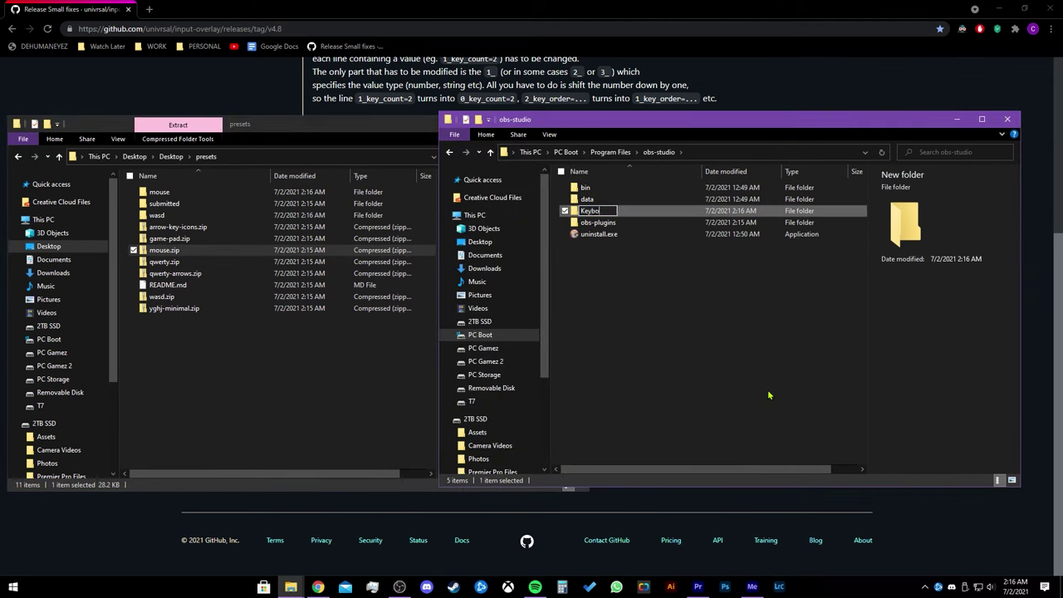
text(ard Mouse & Other)
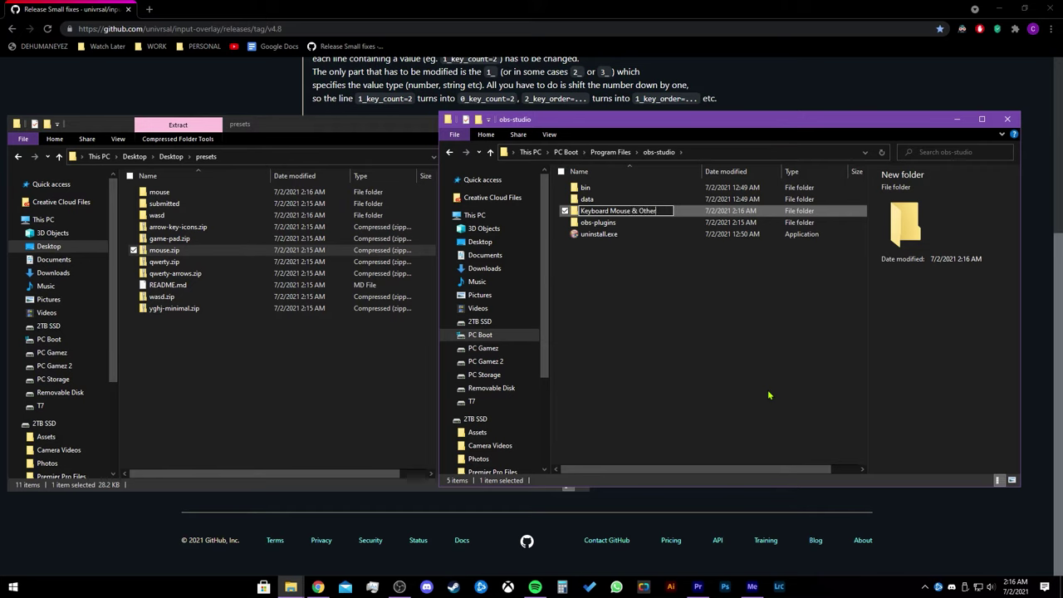
text(s)
key(Return)
key(Return)
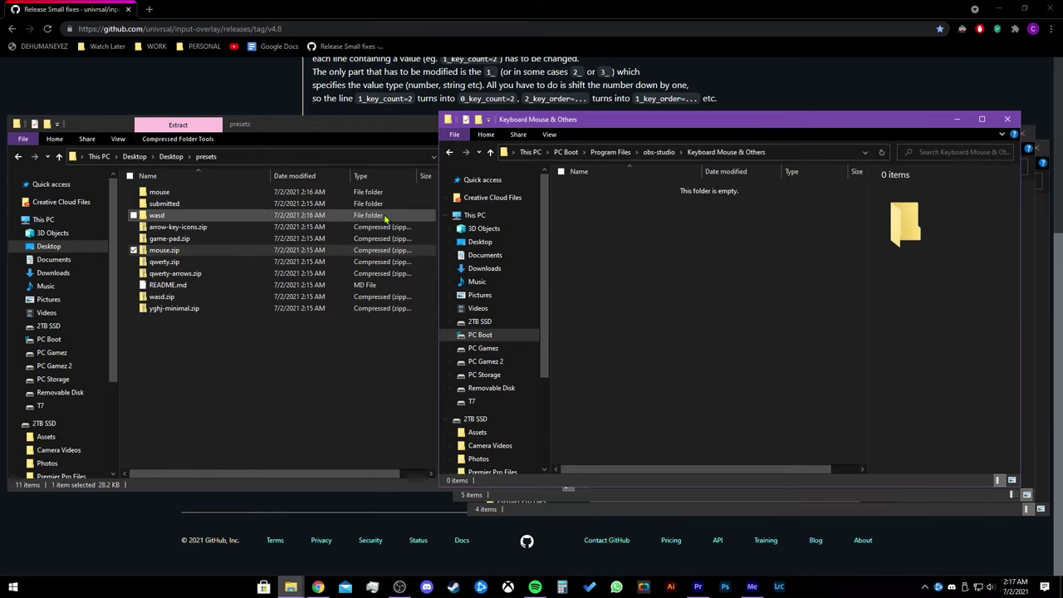
- Move the mouse and wasd folders into it, granting administrator permission for all items
click(200, 193)
ctrl+click(187, 217)
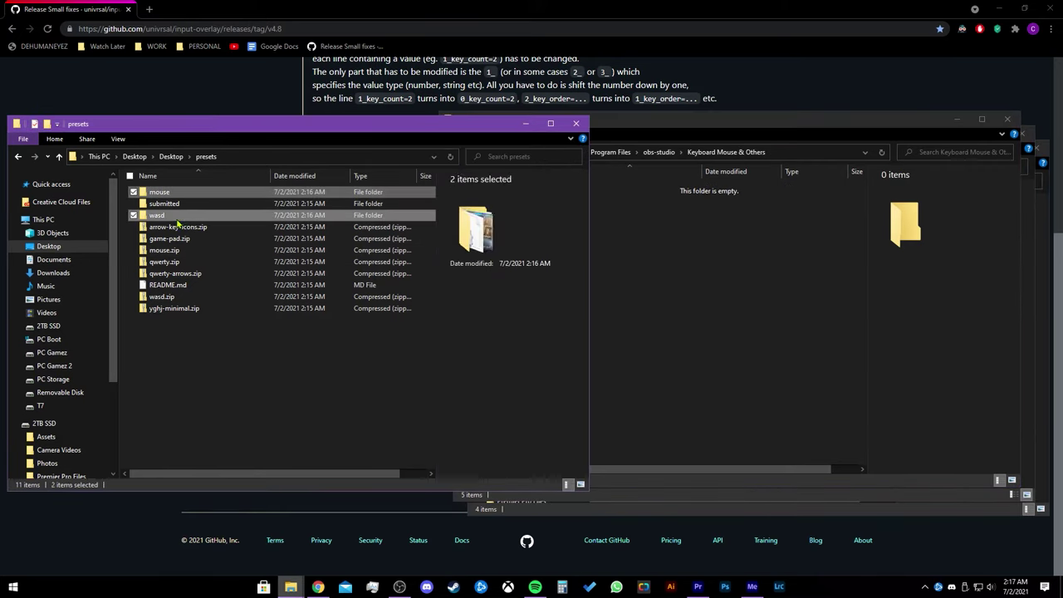
drag(177, 223, 716, 287)
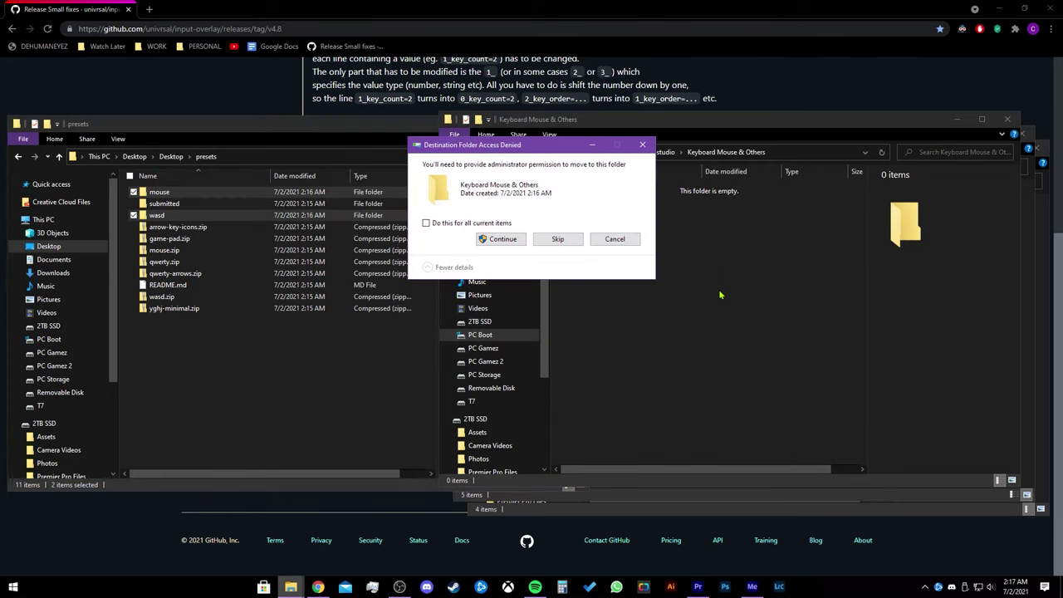
click(426, 222)
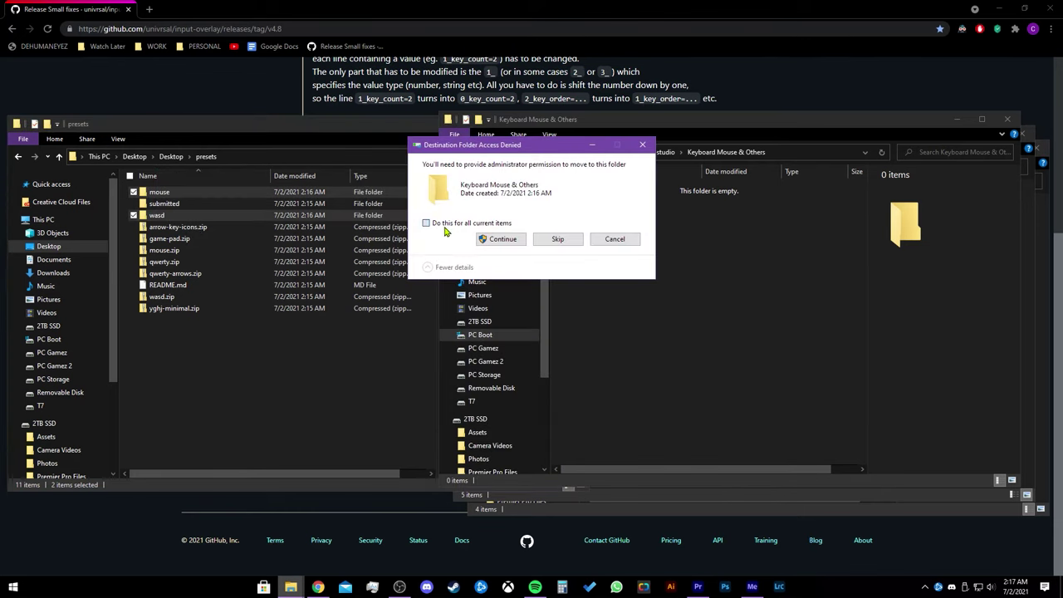
click(500, 239)
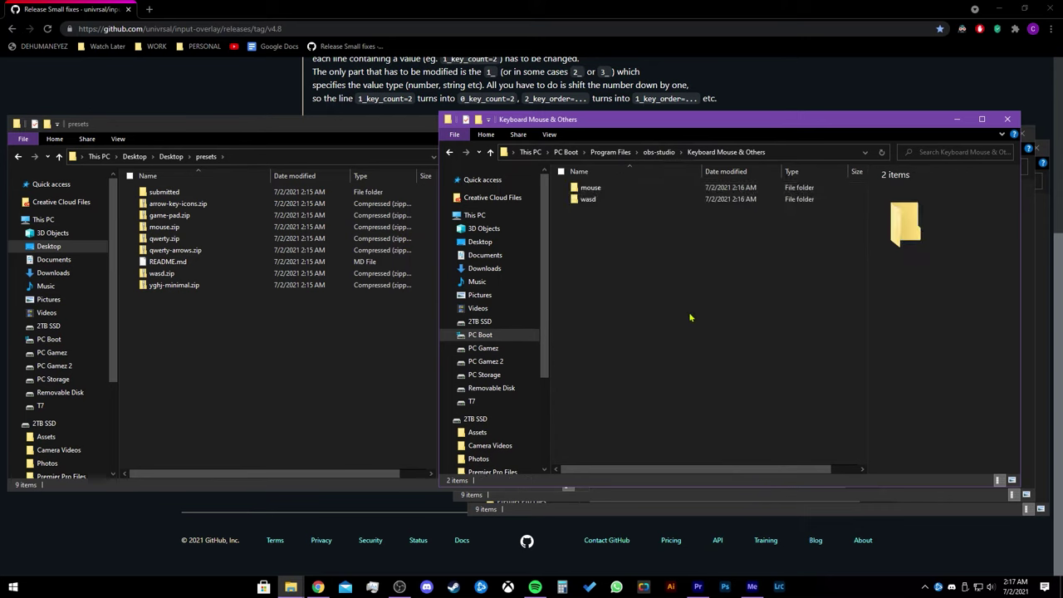
click(404, 588)
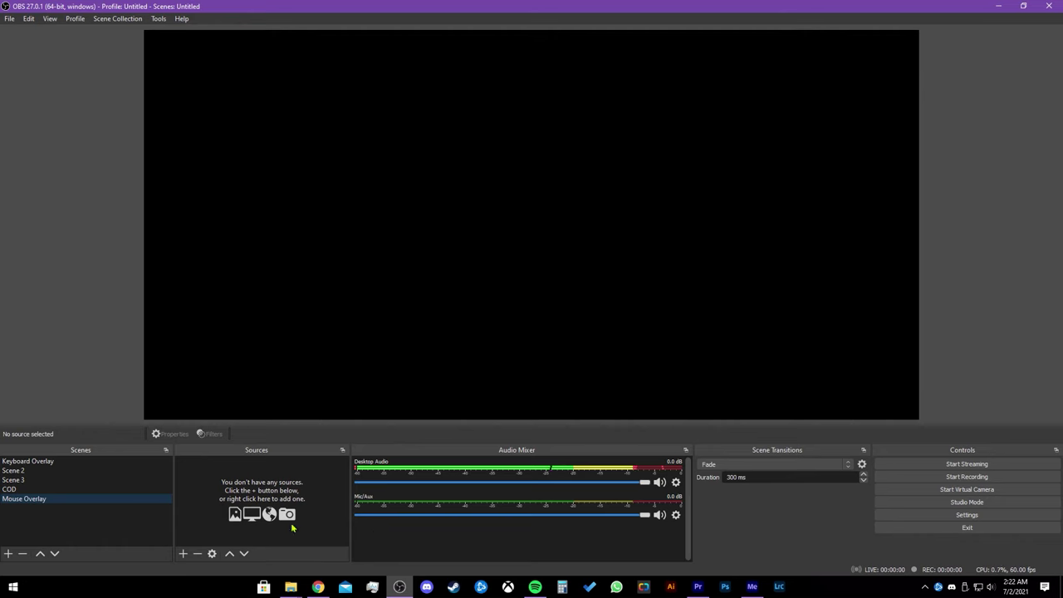
- Add an Input Overlay source named 'Keyboard' to the scene
click(185, 552)
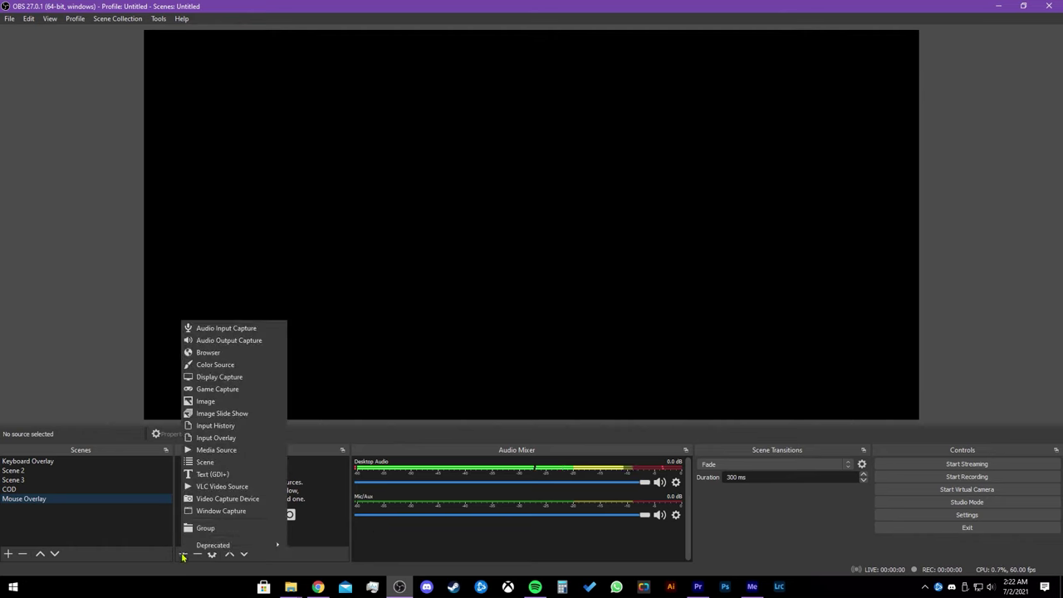
click(207, 440)
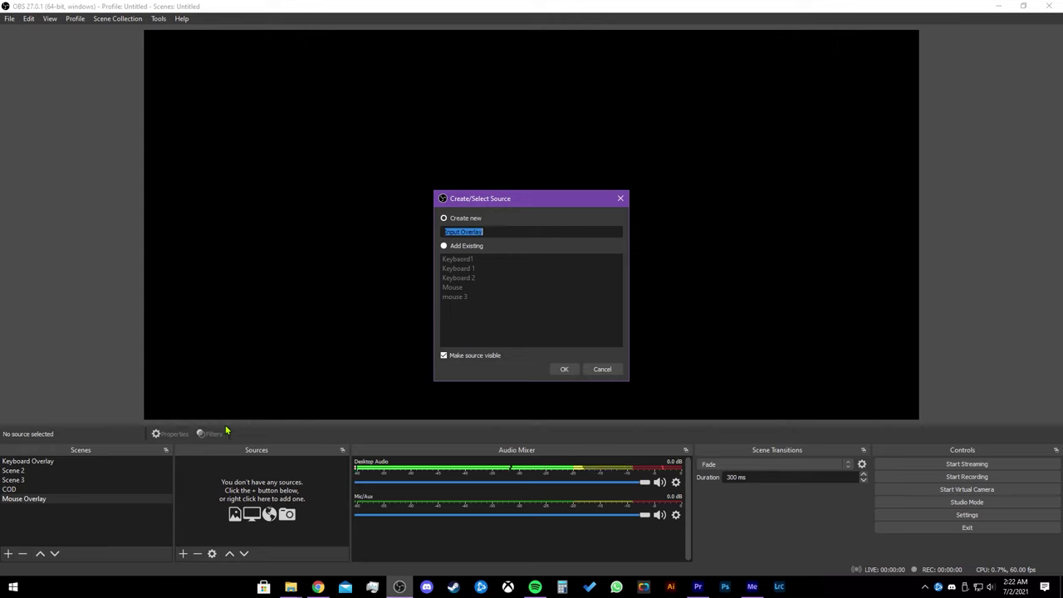
text(Keyboard)
key(Return)
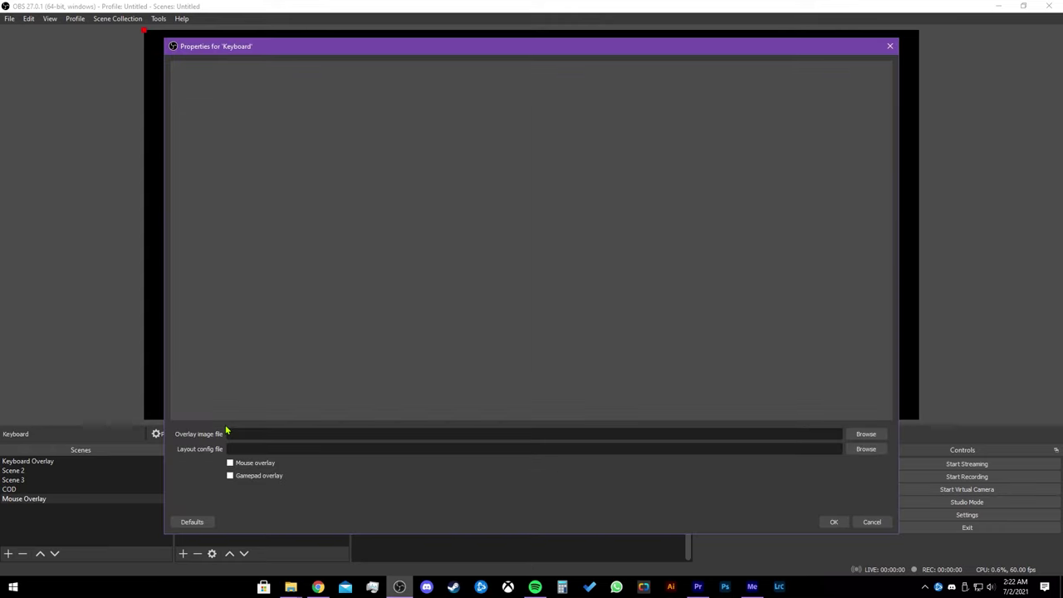
- Set the overlay image file to obs-studio\Keyboard Mouse & Others\wasd\wasd.png
click(866, 435)
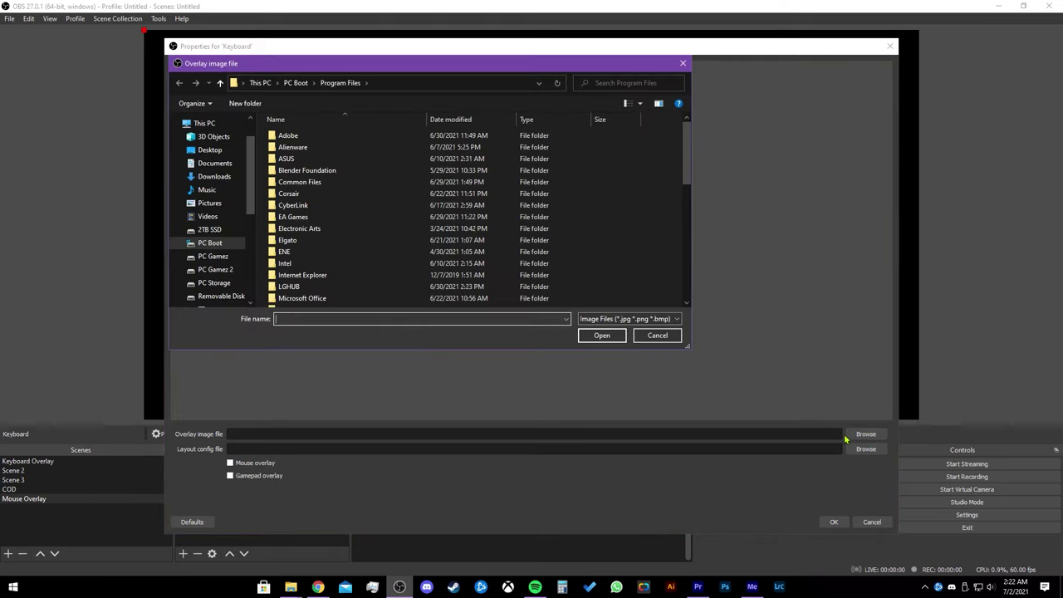
scroll(399, 236, down, 4)
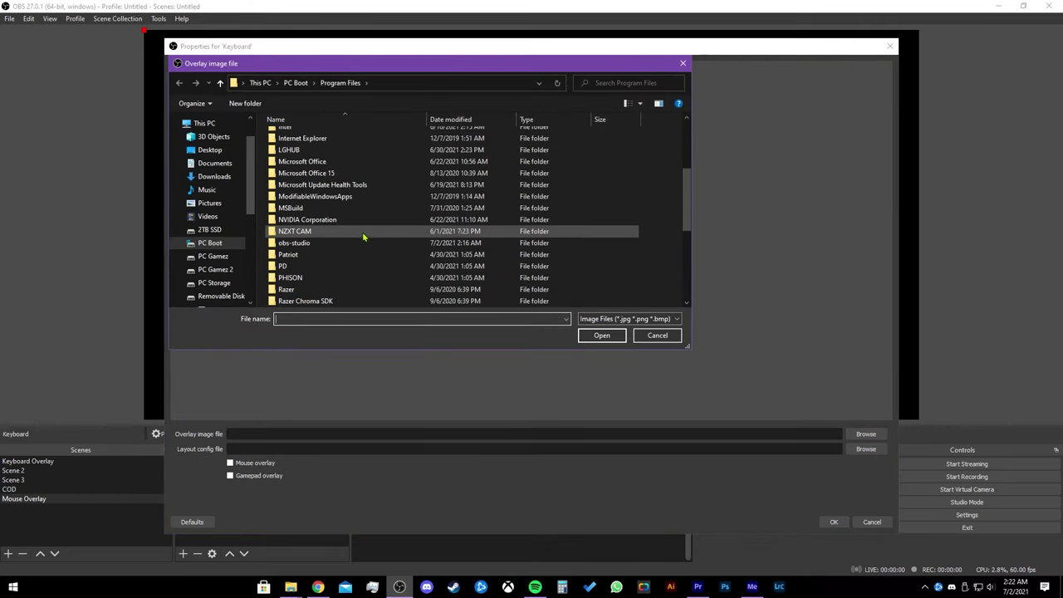
double_click(342, 248)
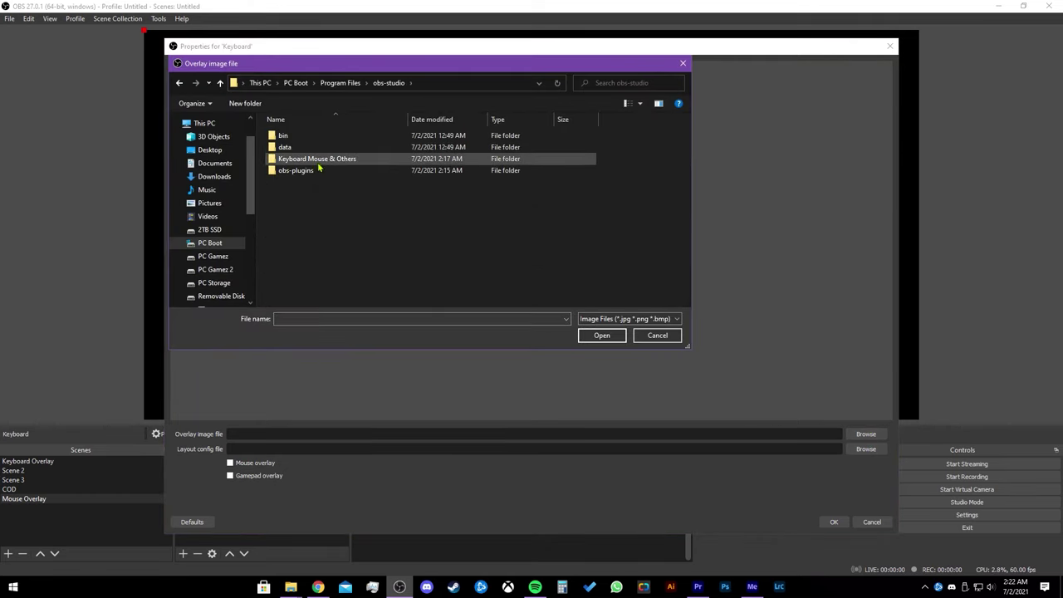
double_click(318, 160)
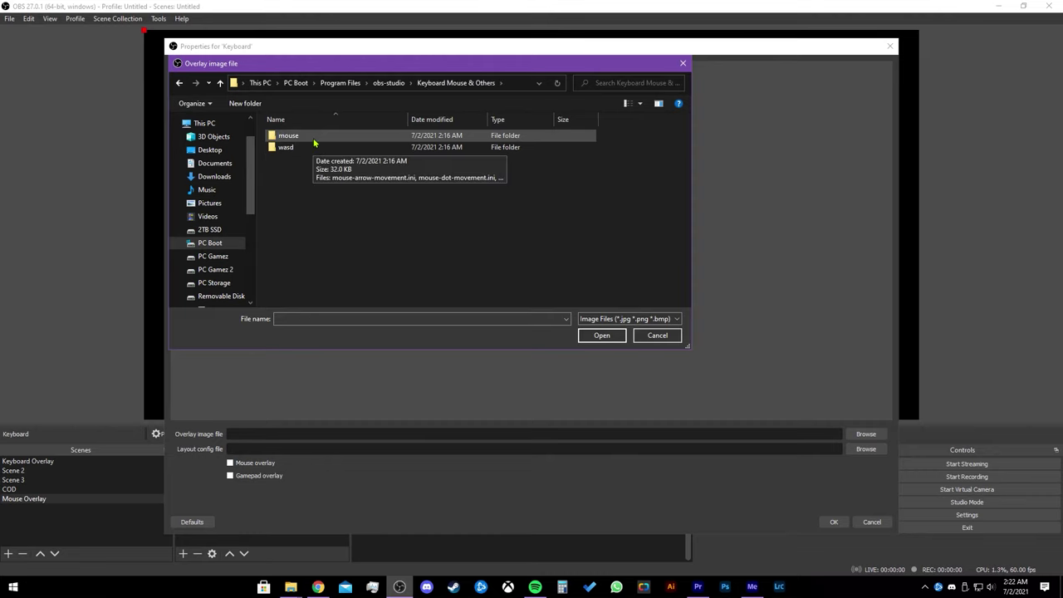
double_click(313, 147)
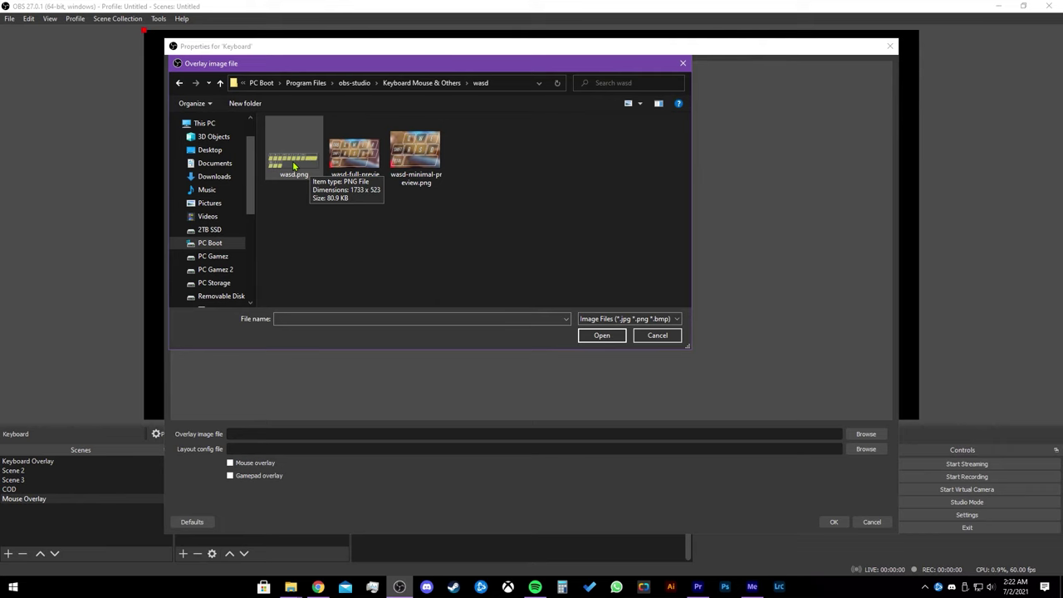
double_click(293, 166)
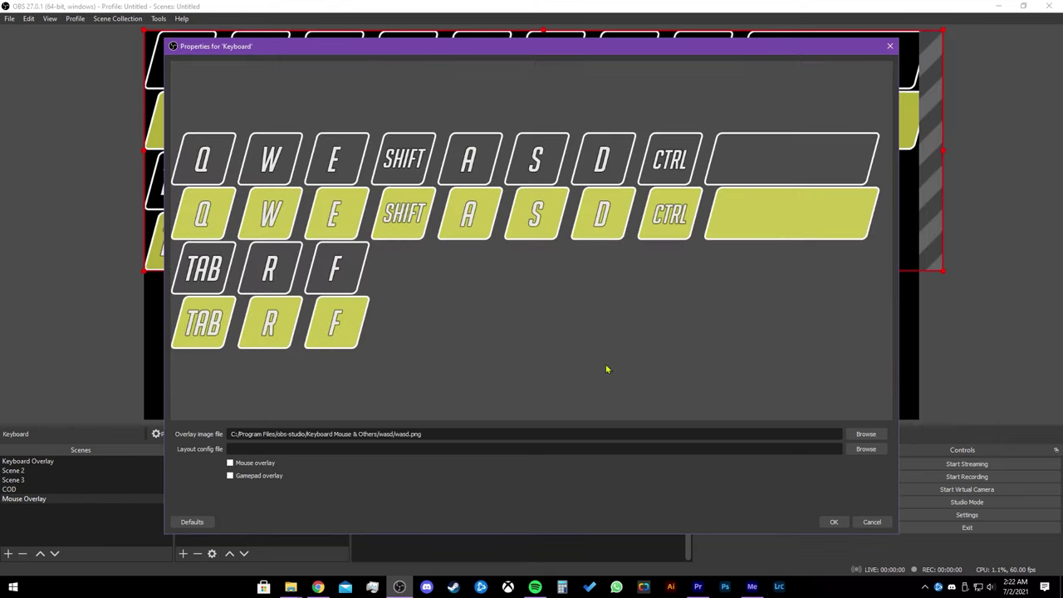
- Load wasd-full.ini, then switch the layout config to wasd-minimal.ini and confirm
click(864, 449)
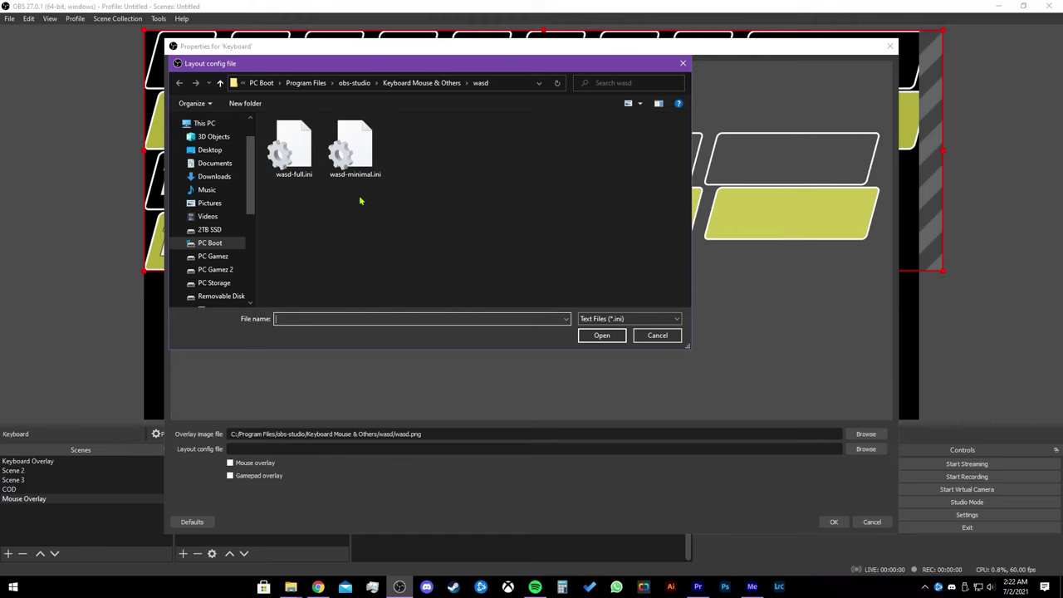
double_click(290, 168)
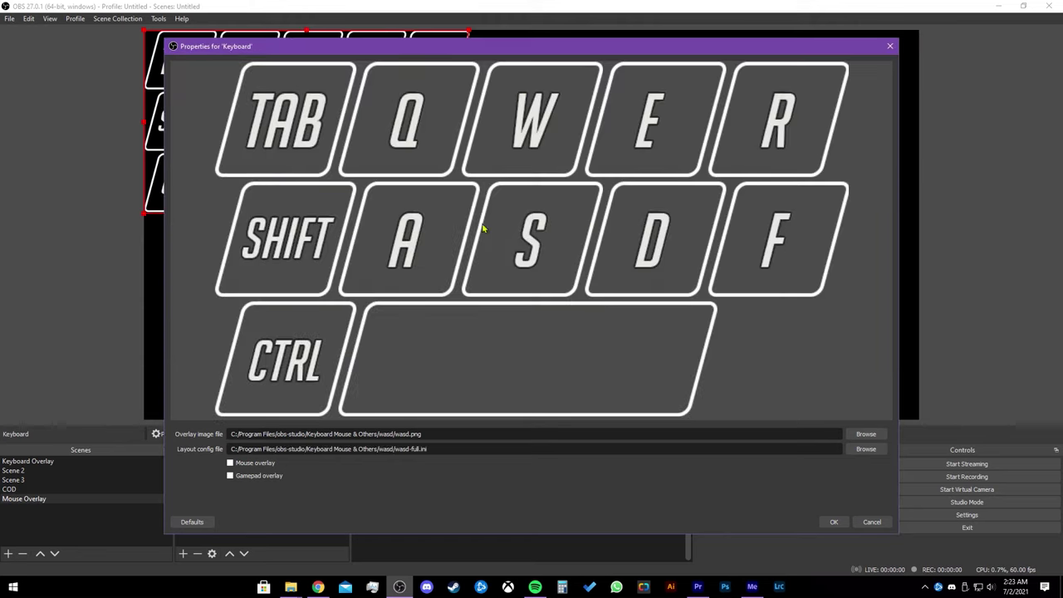
click(865, 448)
double_click(360, 162)
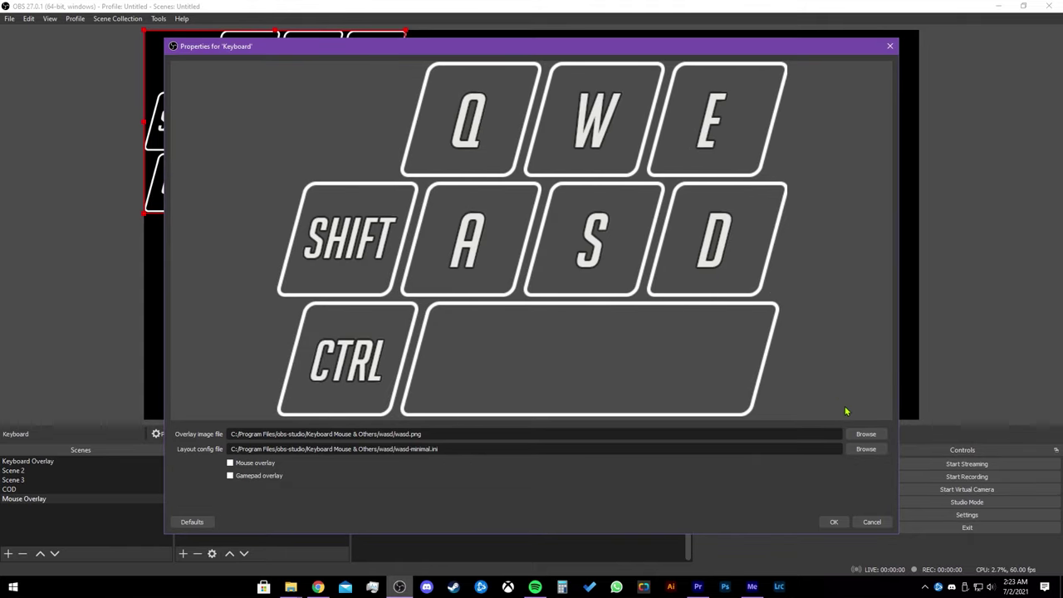
click(834, 522)
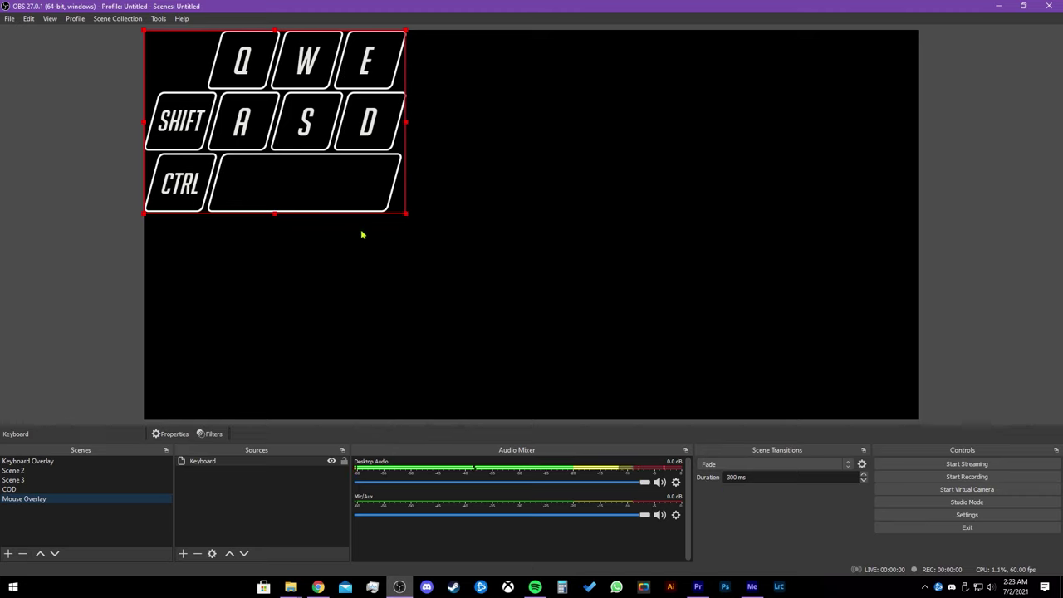
- Drag the keyboard overlay to the bottom-right corner and shrink it against the bottom edge
drag(309, 155, 763, 357)
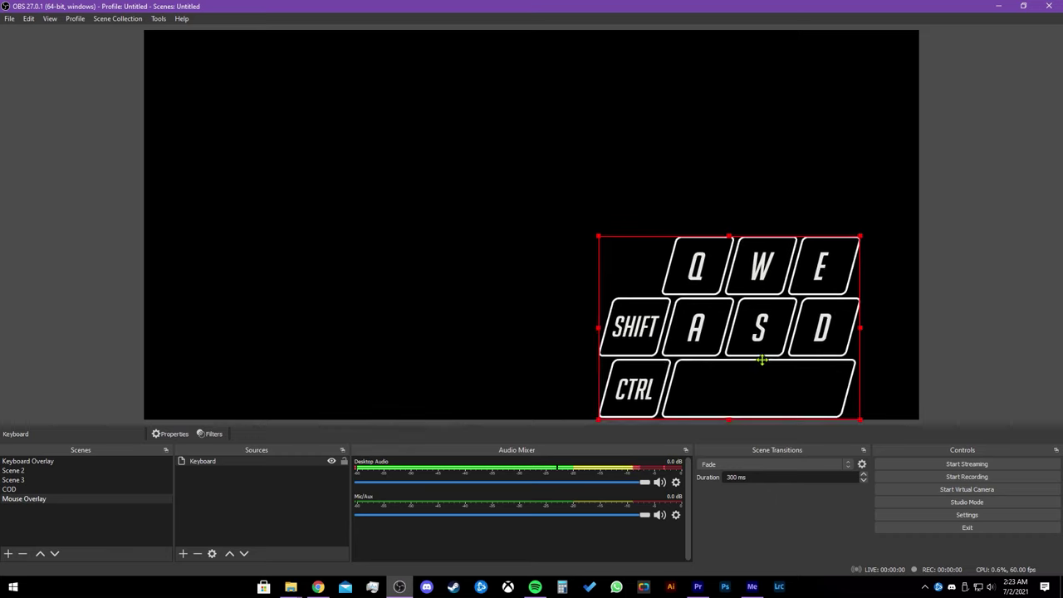
drag(603, 237, 711, 318)
click(737, 292)
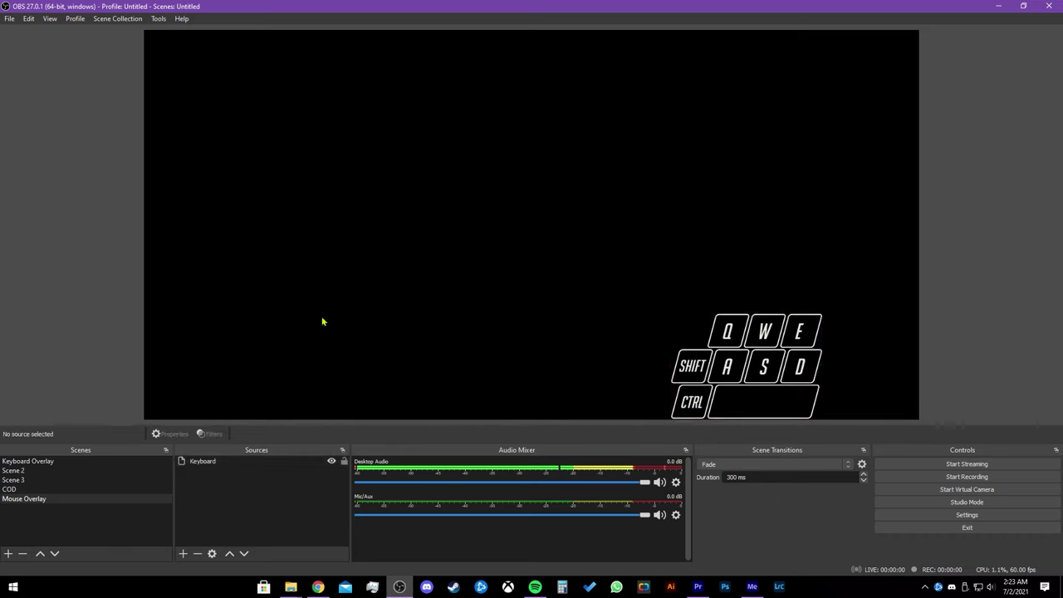
- Add a new Input Overlay source named Mouse1, since the name Mouse already exists
click(183, 553)
click(237, 441)
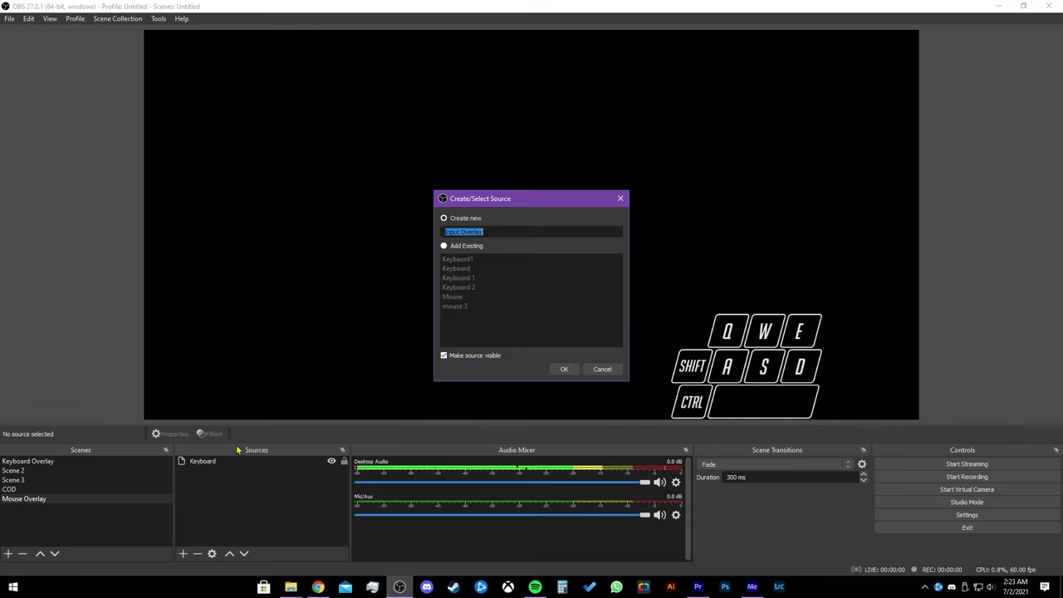
text(Mouse)
key(Return)
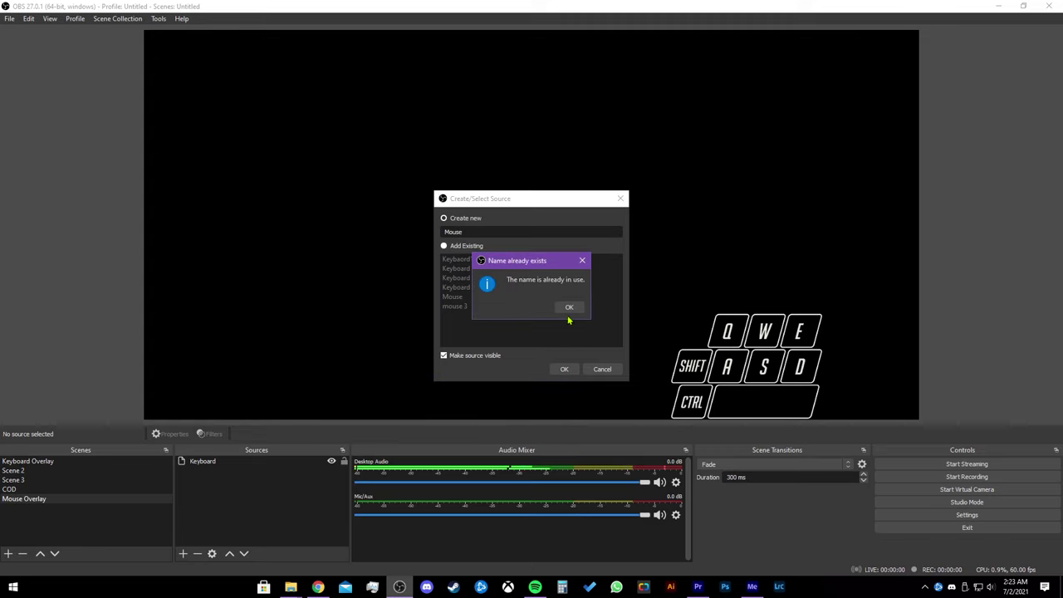
click(569, 306)
text(1)
click(566, 369)
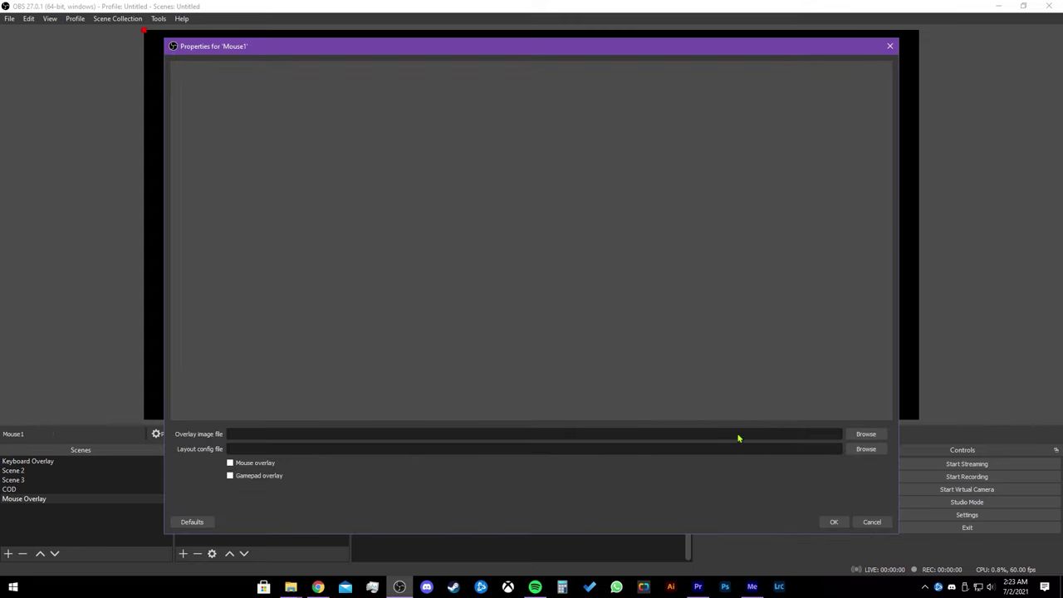
- Set its image to mouse/mouse-new.png and its layout to mouse-no-movement.ini, then confirm
click(865, 434)
click(430, 87)
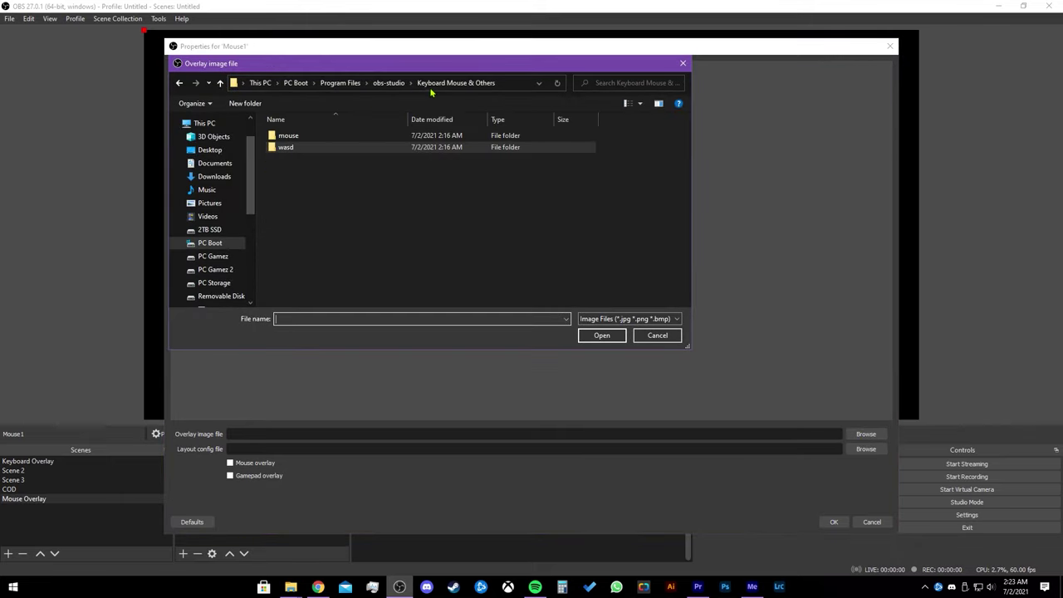
double_click(340, 136)
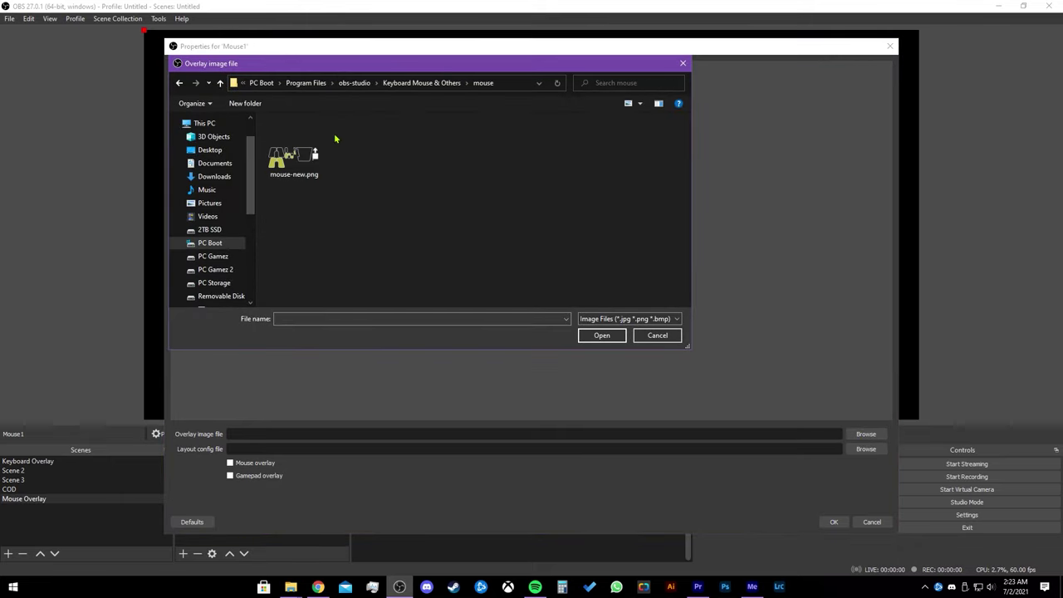
double_click(304, 168)
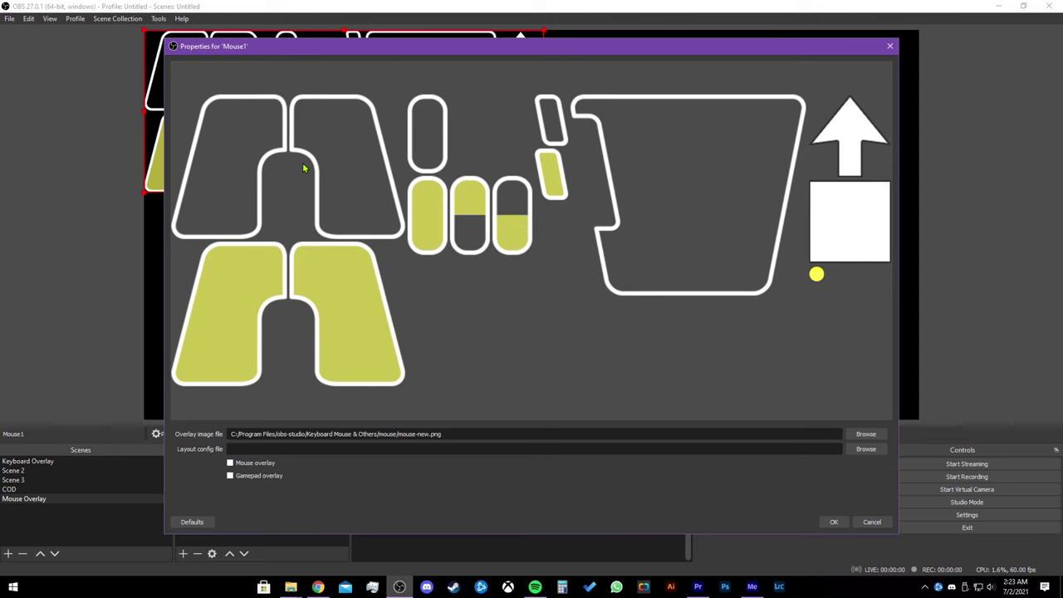
click(864, 449)
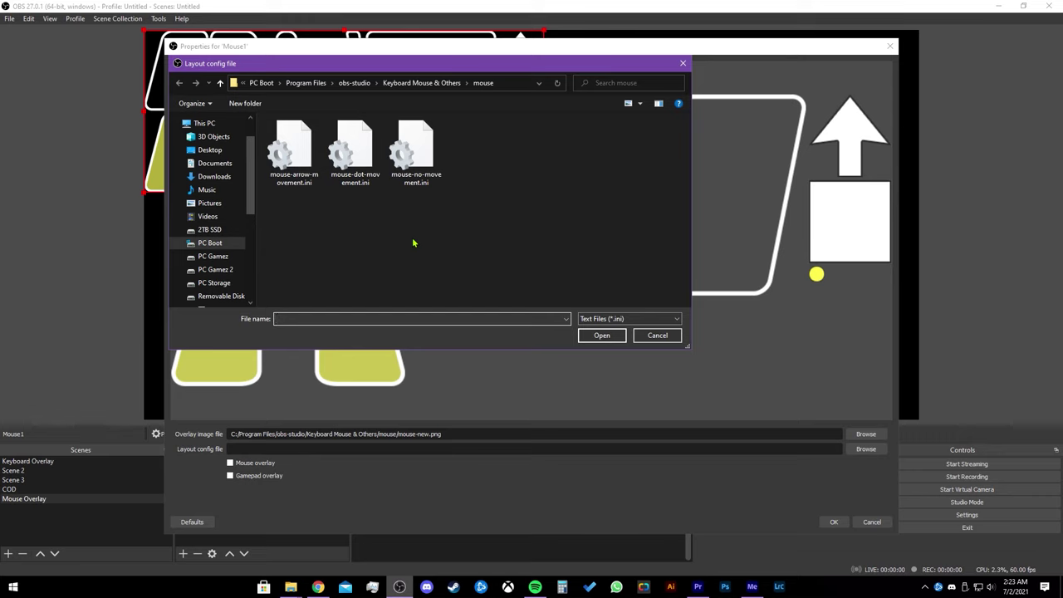
double_click(413, 157)
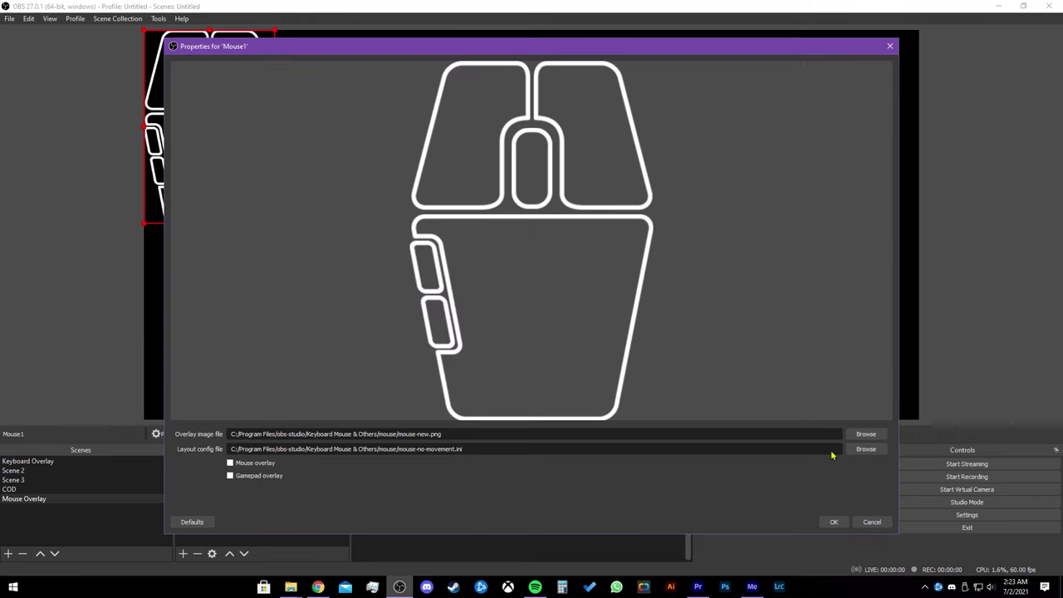
click(833, 522)
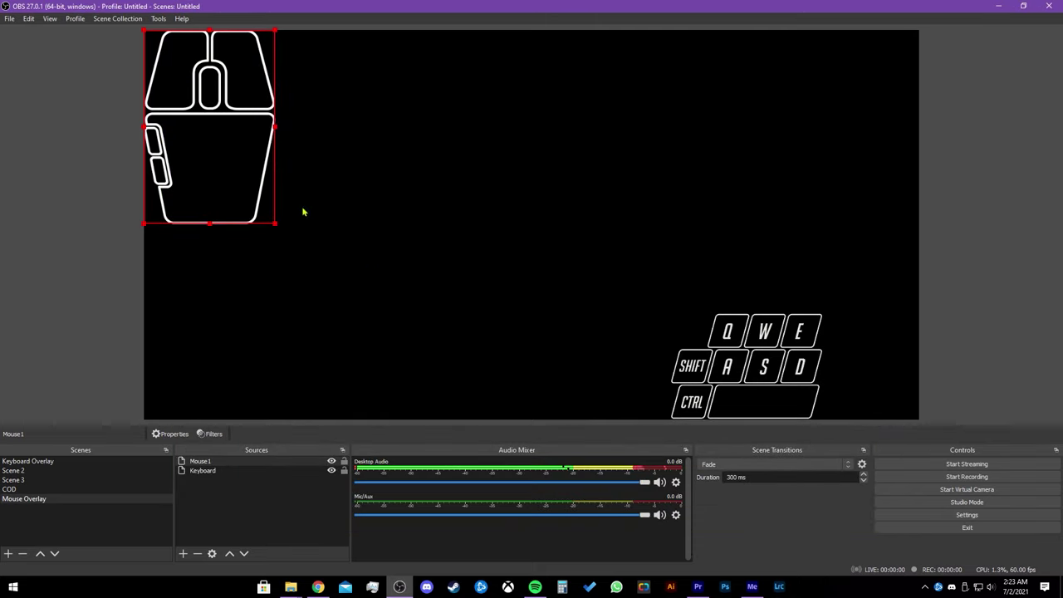
- Move and shrink Mouse1 into the bottom-right corner, nudging Keyboard right beside it
drag(210, 137, 837, 311)
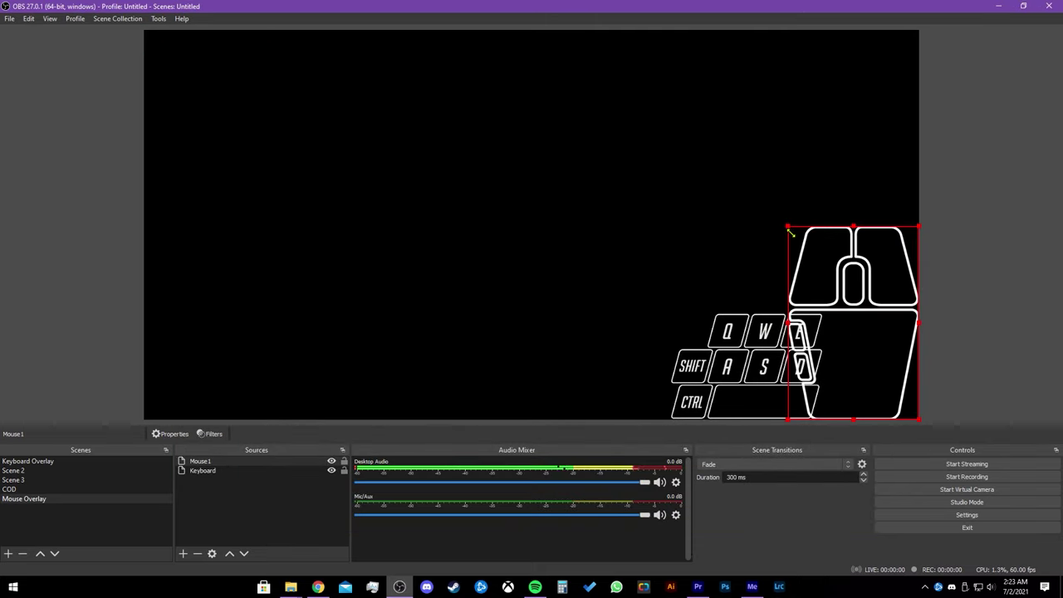
drag(789, 232, 848, 316)
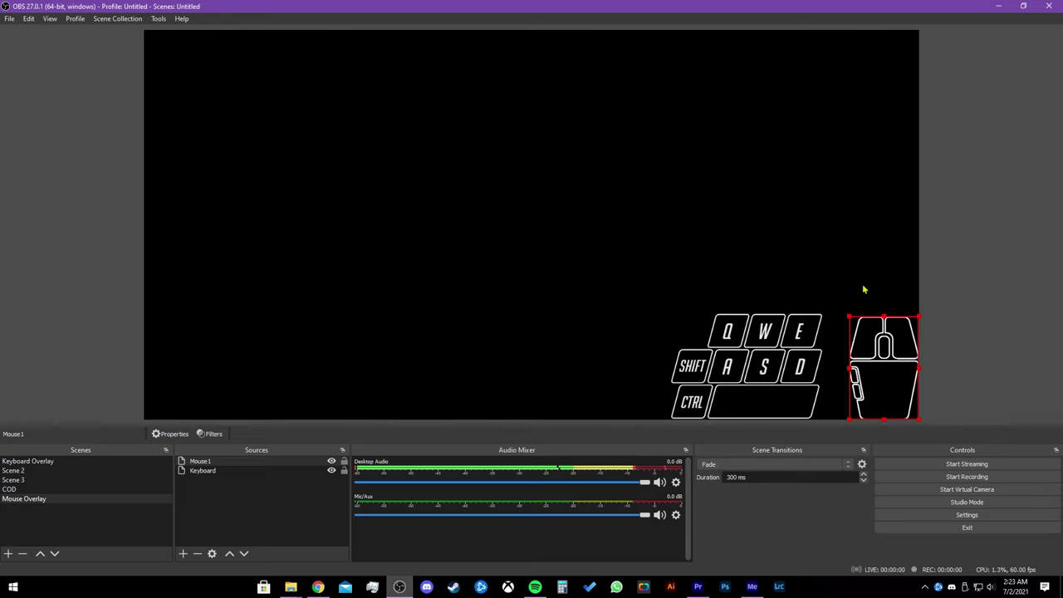
drag(781, 332, 801, 328)
- Select both the Keyboard and Mouse1 sources together
click(483, 407)
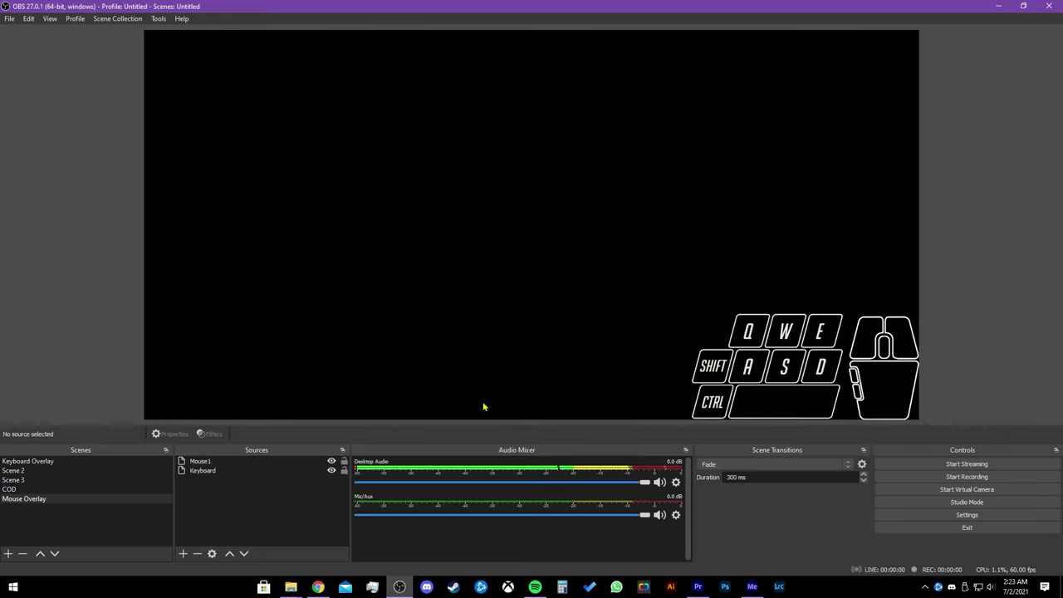
click(202, 470)
shift+click(200, 461)
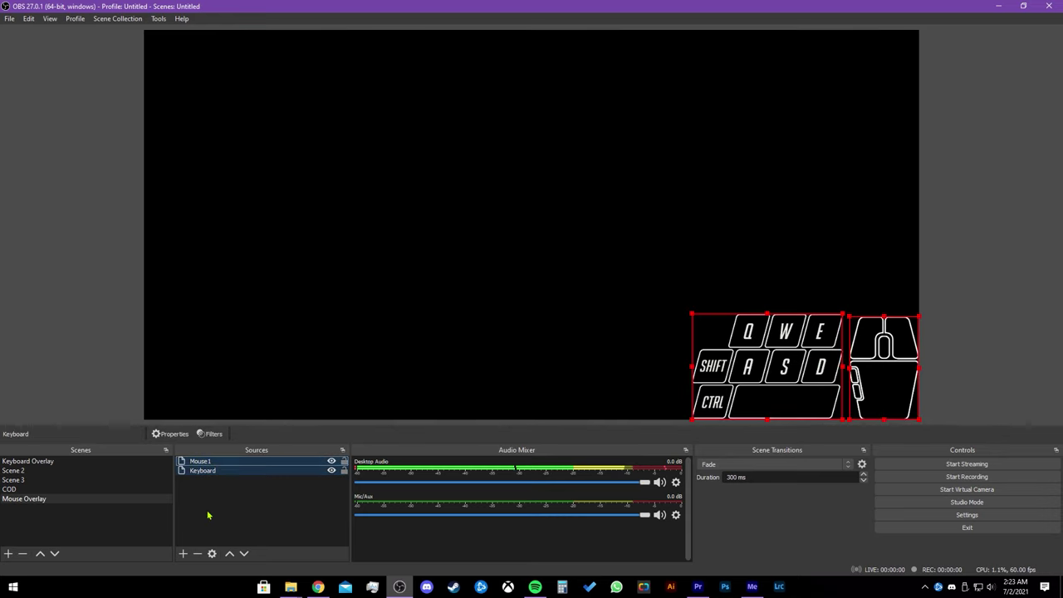
- Use Group Selected Items on the selected Mouse1 and Keyboard sources
right_click(211, 471)
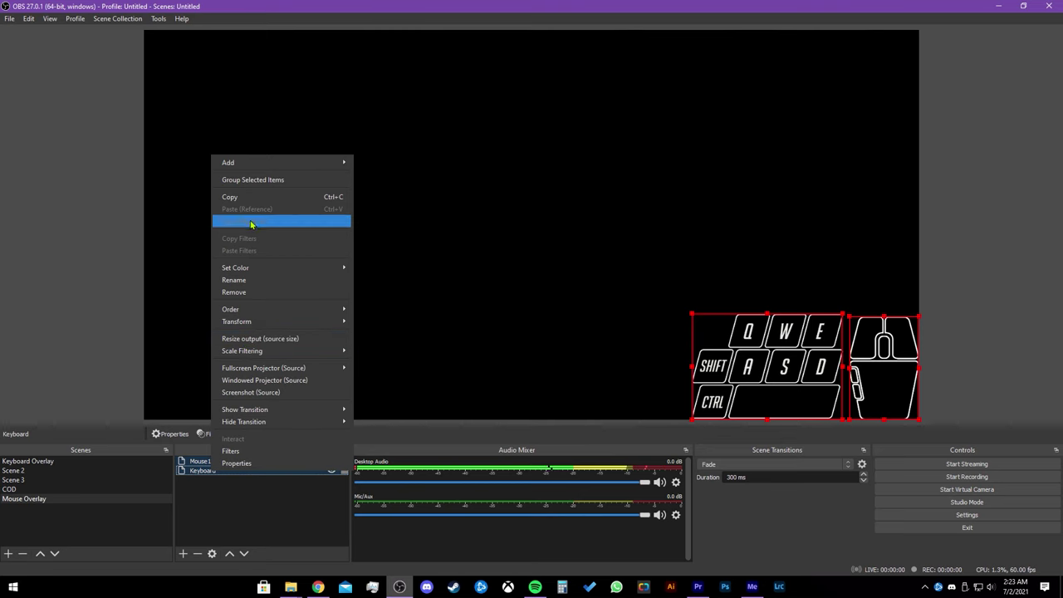
click(252, 179)
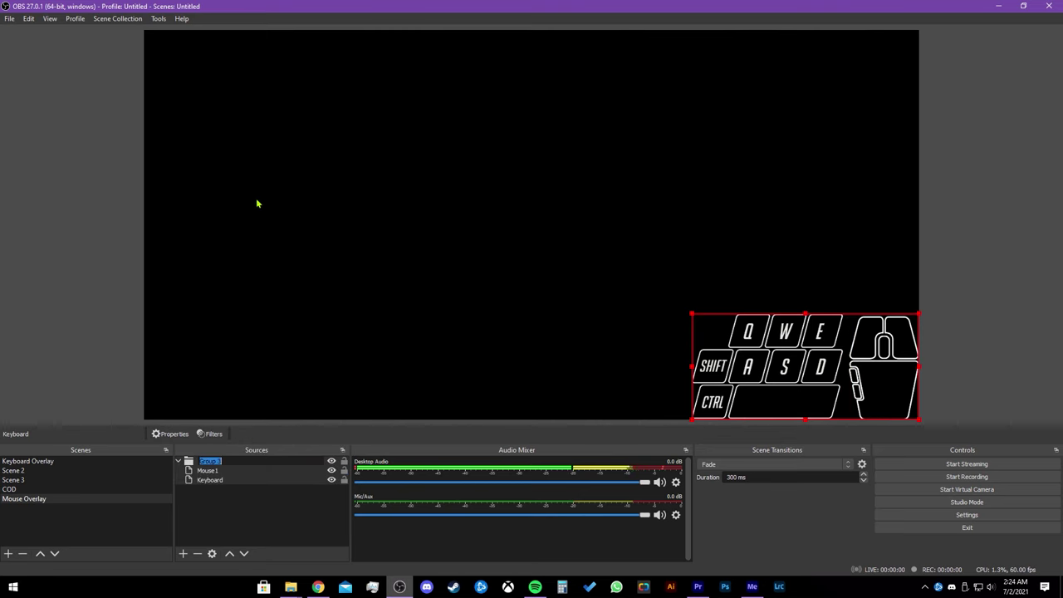